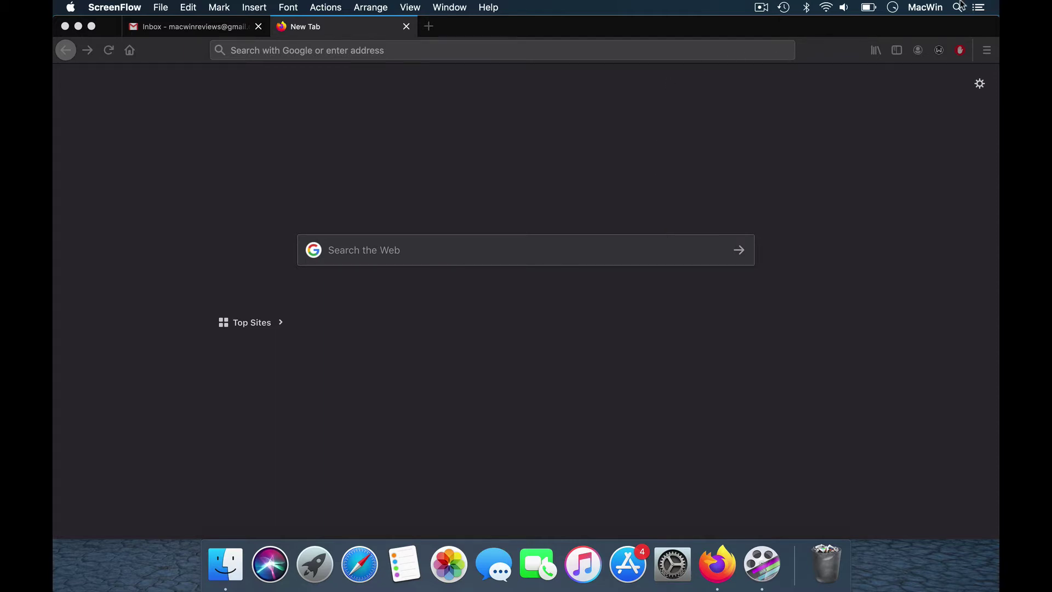
# Launch Zoom, allow camera access, and apply the Golden Gate Bridge image as virtual background
pyautogui.click(960, 6)
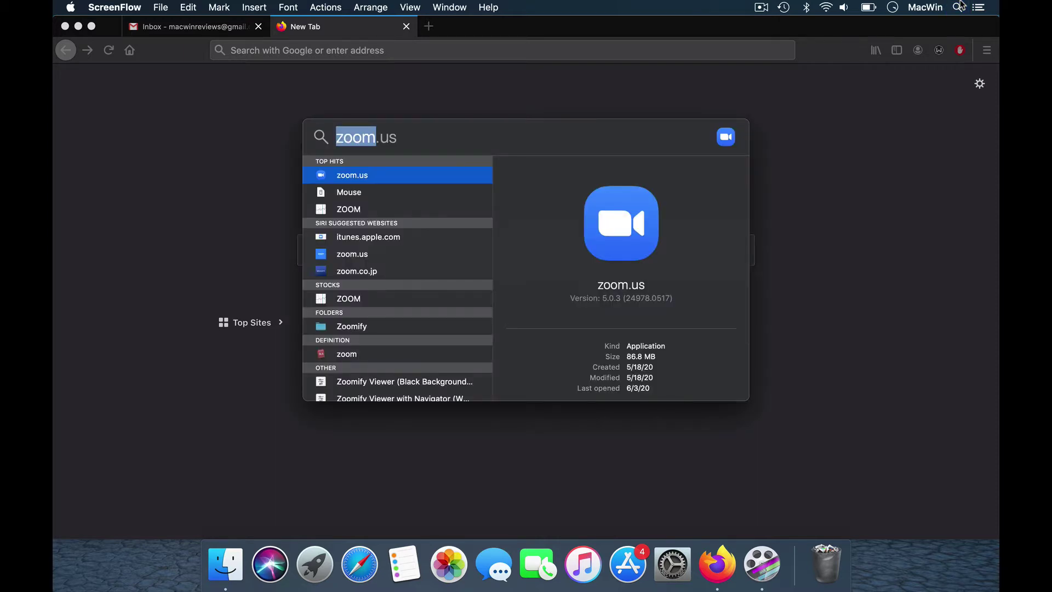
pyautogui.press('Return')
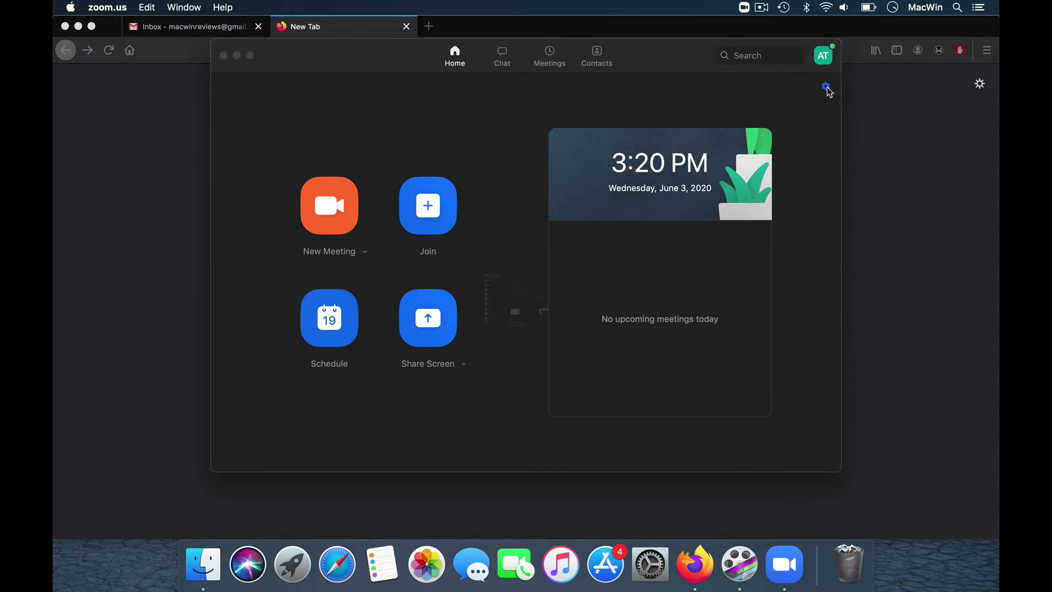
pyautogui.click(826, 87)
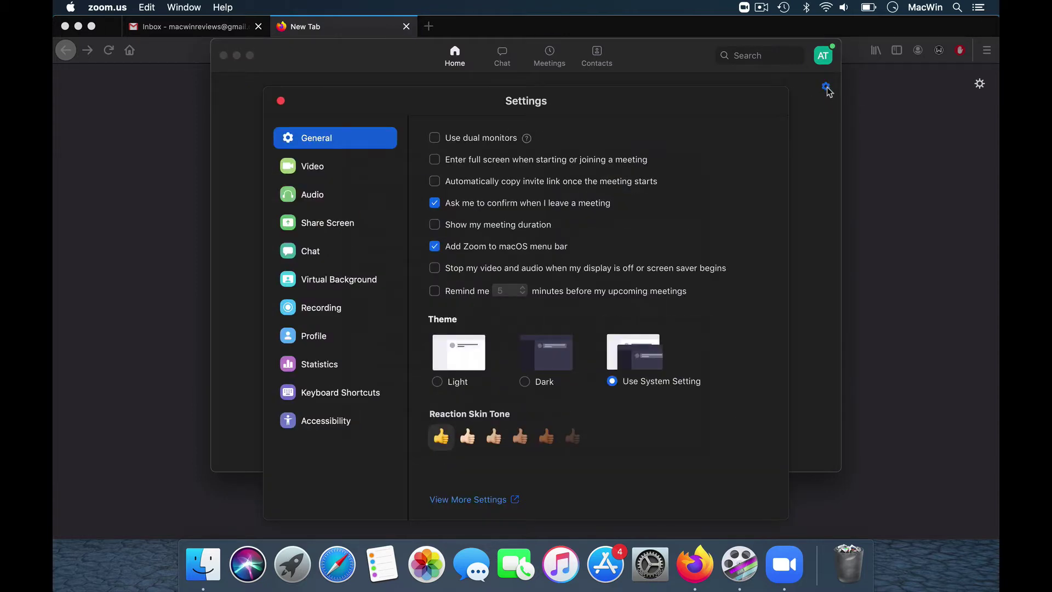
pyautogui.click(324, 282)
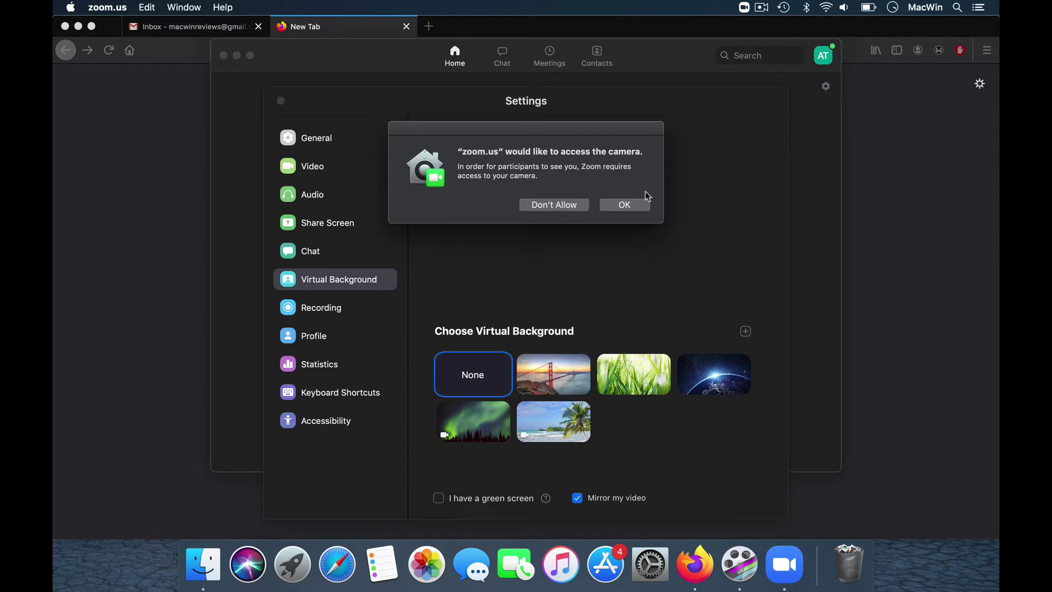
pyautogui.click(635, 202)
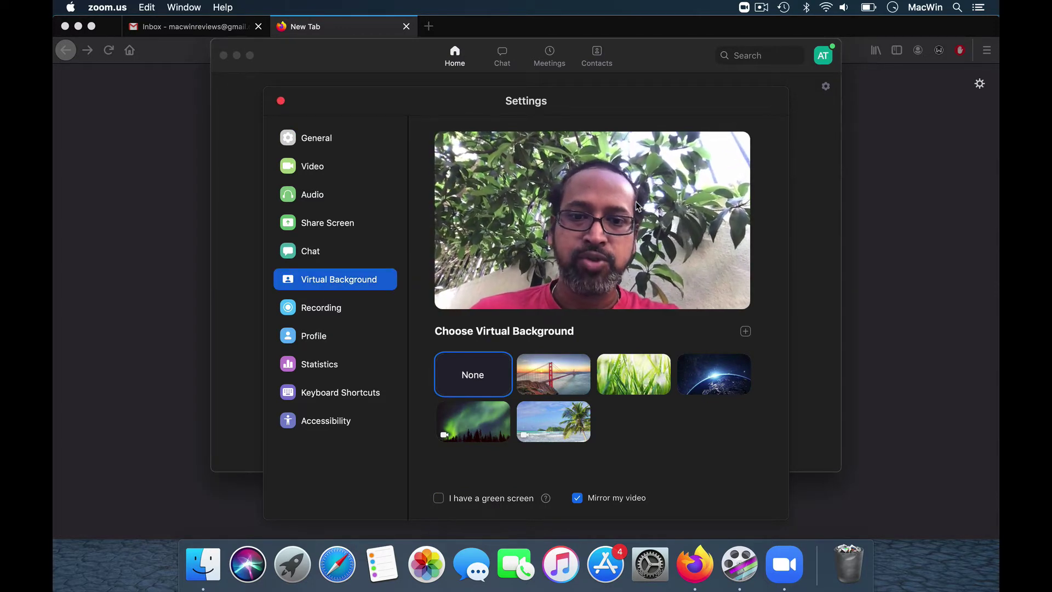
pyautogui.click(561, 361)
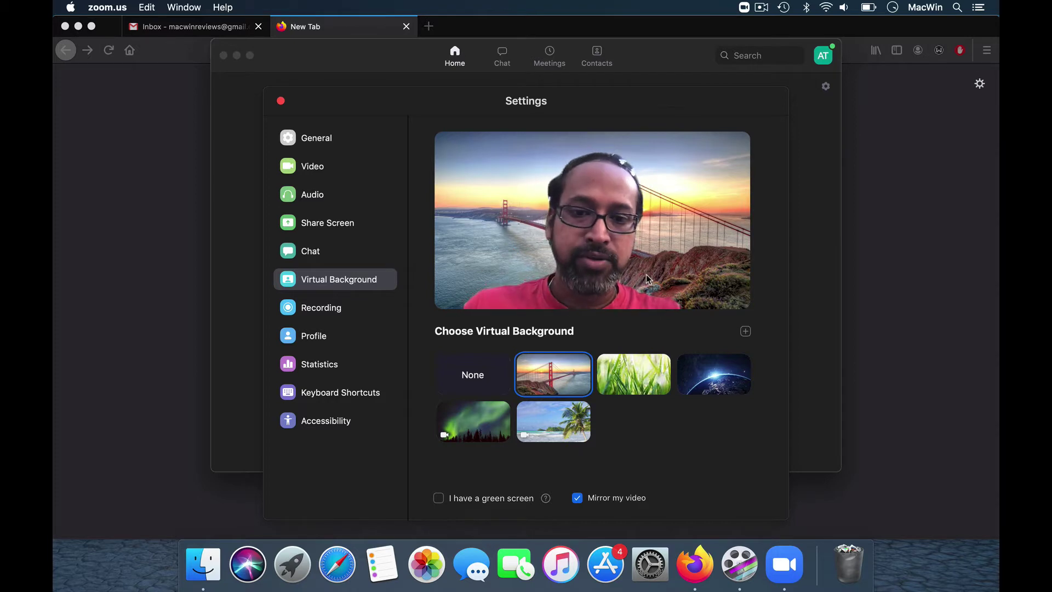
# Load coverr.co in Firefox and close Zoom's Settings window
pyautogui.click(881, 225)
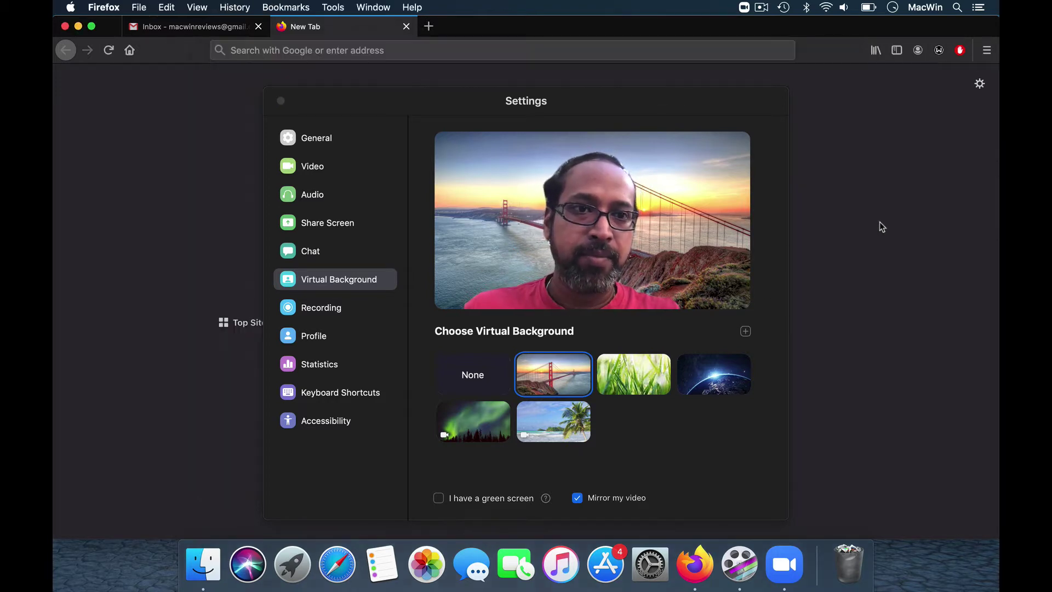
pyautogui.click(323, 48)
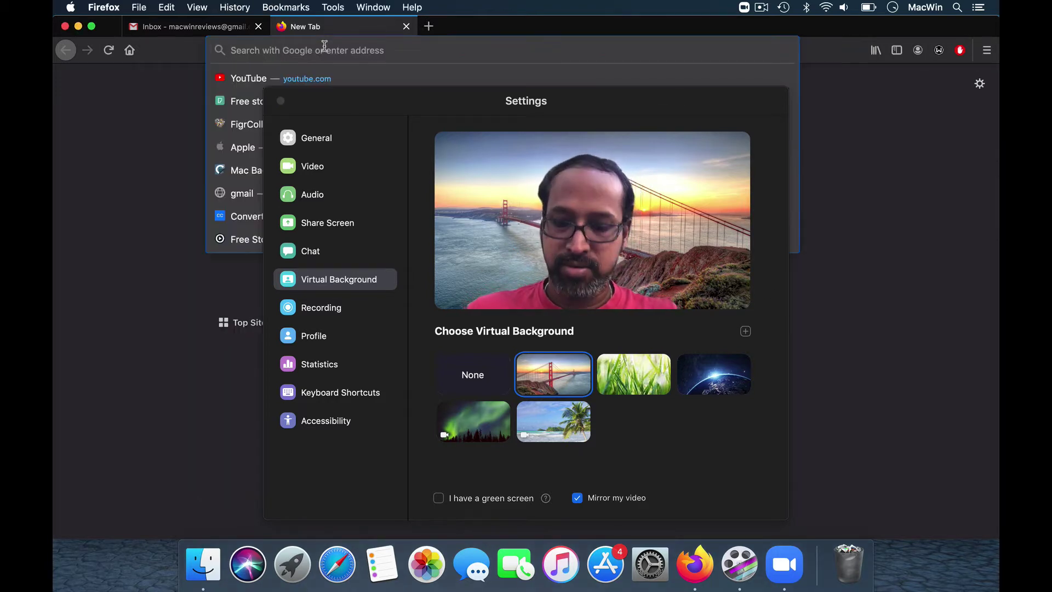
pyautogui.write('coverr.co')
pyautogui.press('Return')
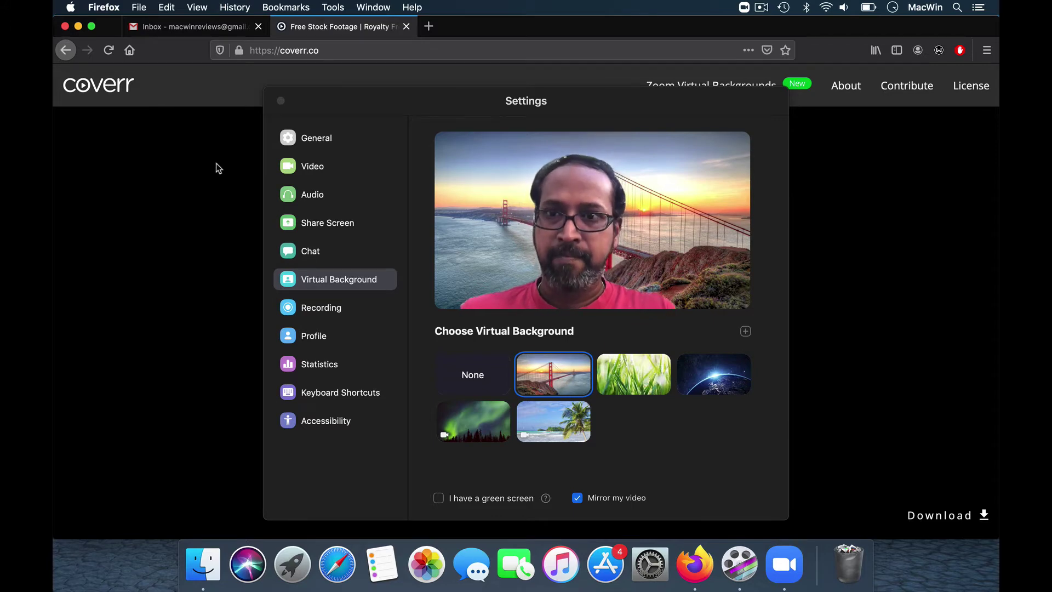
pyautogui.click(281, 102)
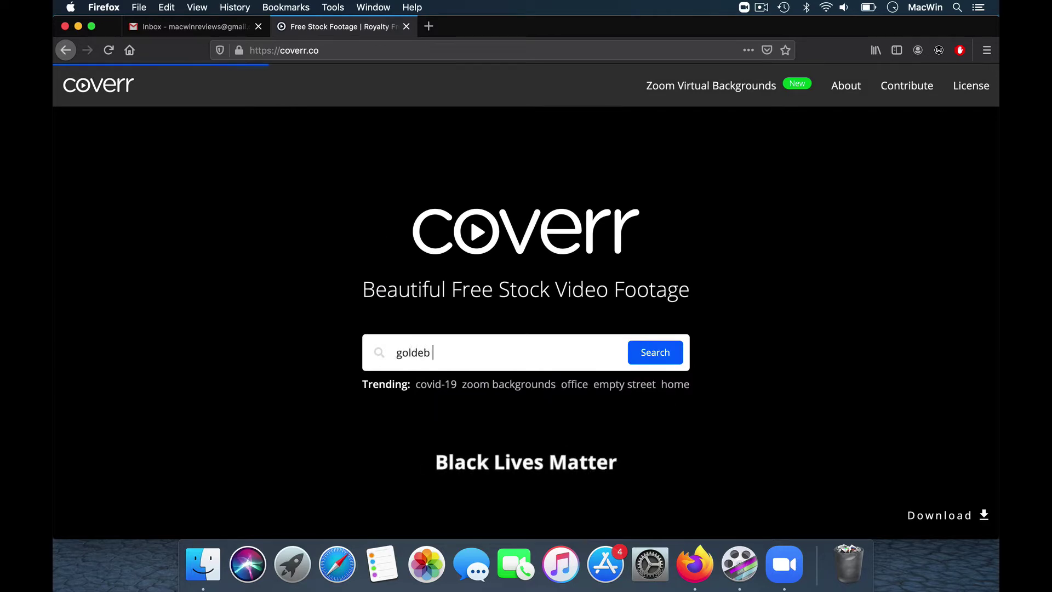
# Search Coverr for 'golden gate' and scroll through the results
pyautogui.write('goldeb')
pyautogui.press('BackSpace')
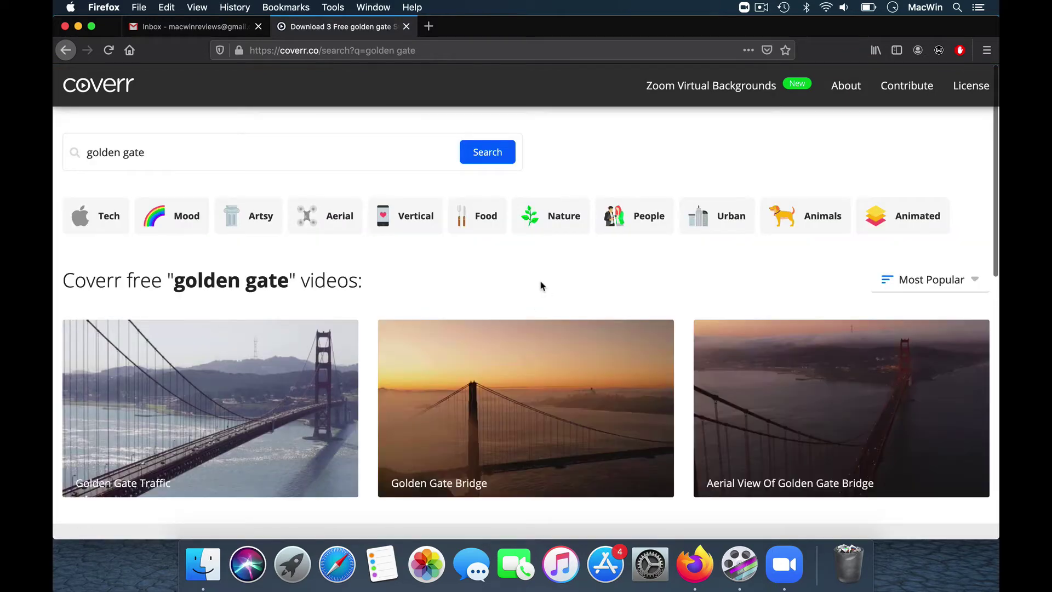
pyautogui.scroll(-5, 540, 285)
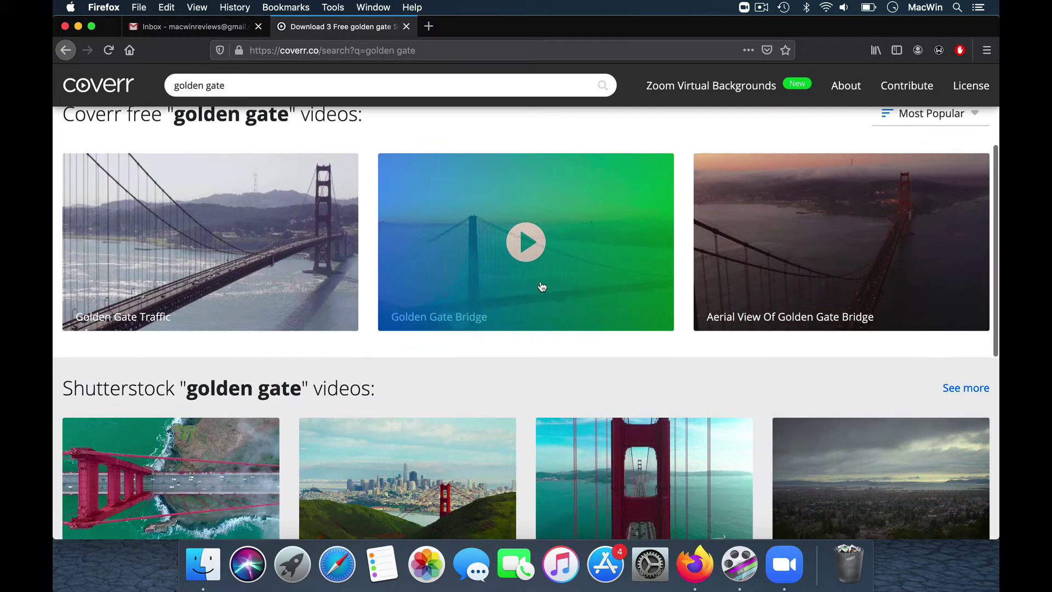
pyautogui.scroll(-8, 541, 285)
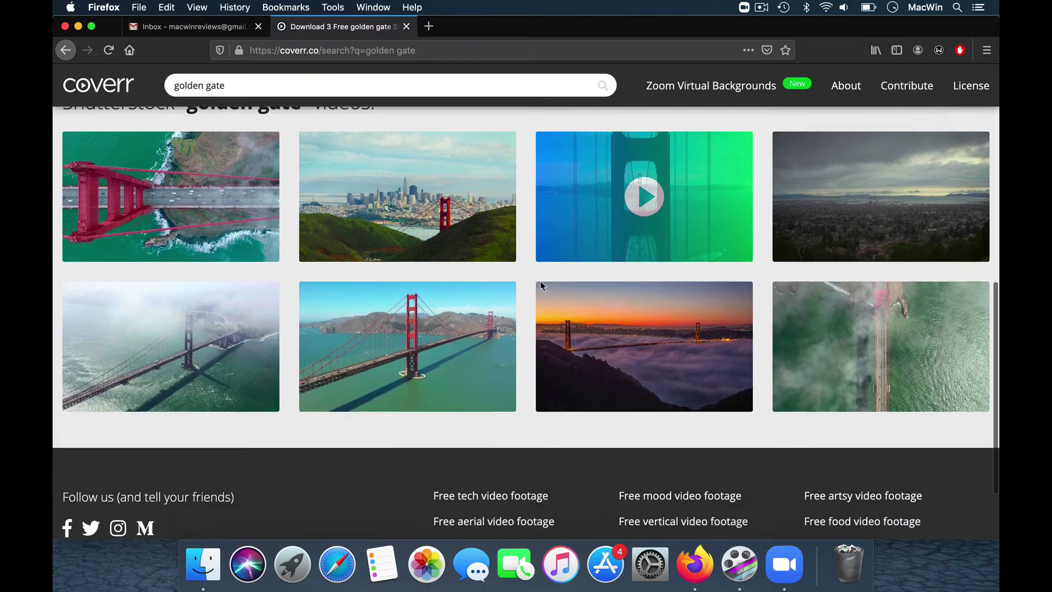
pyautogui.scroll(10, 540, 281)
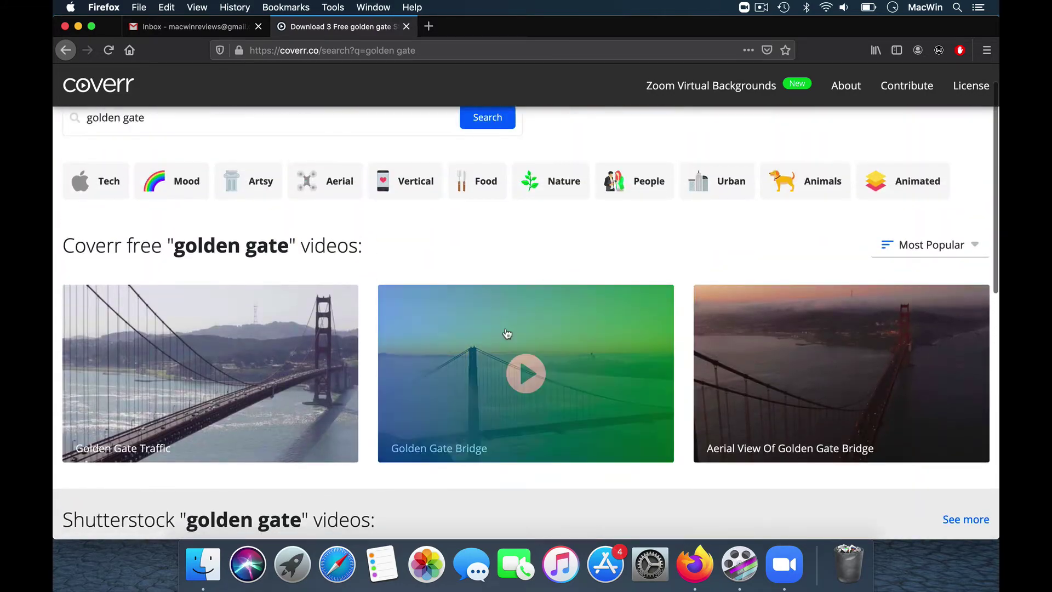
# Preview the three Golden Gate clips, ending on Aerial View Of Golden Gate Bridge
pyautogui.click(243, 372)
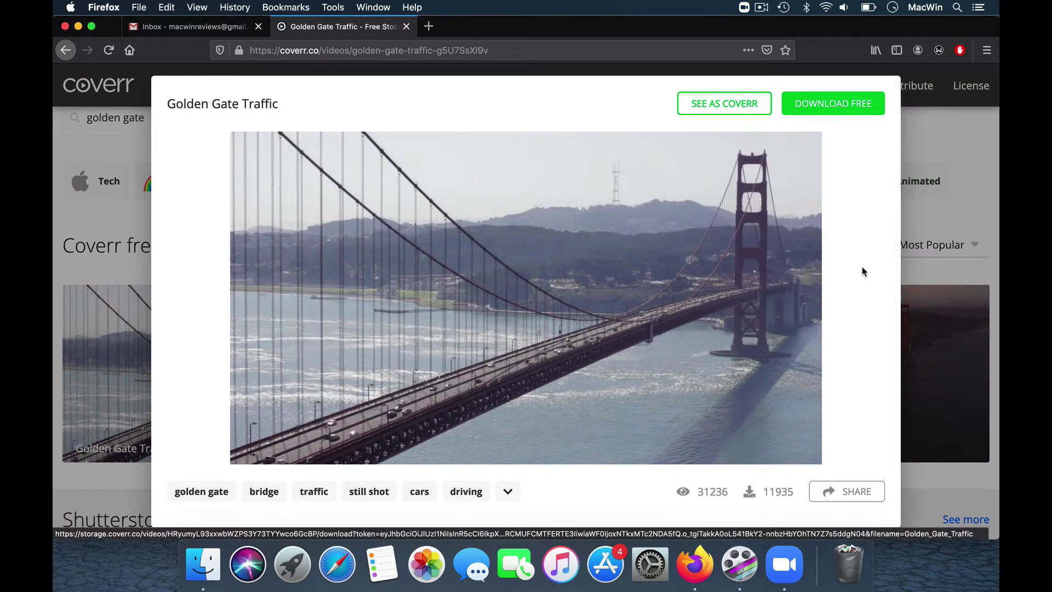
pyautogui.click(934, 197)
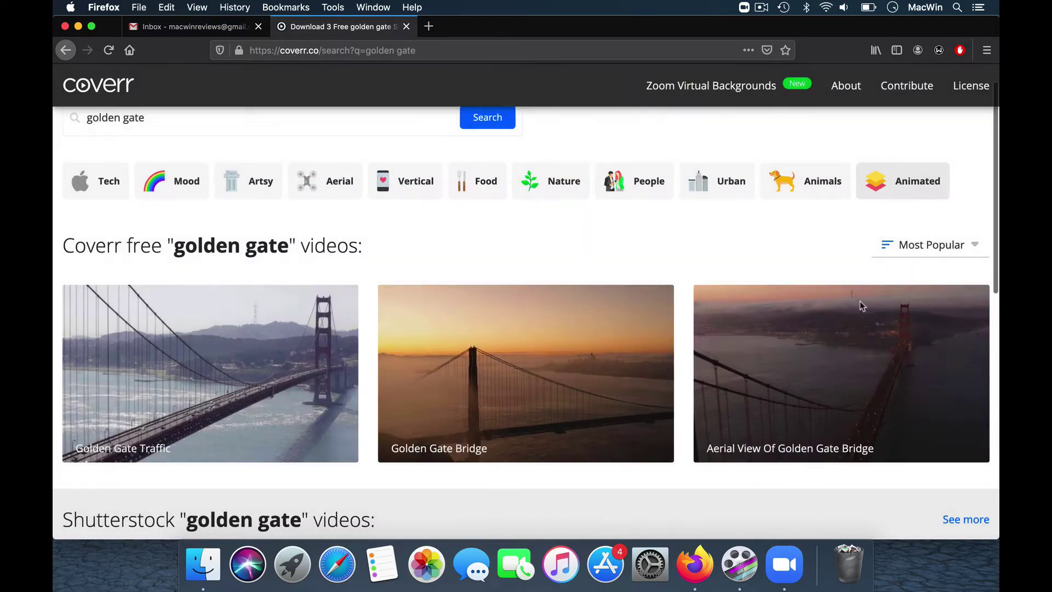
pyautogui.click(794, 406)
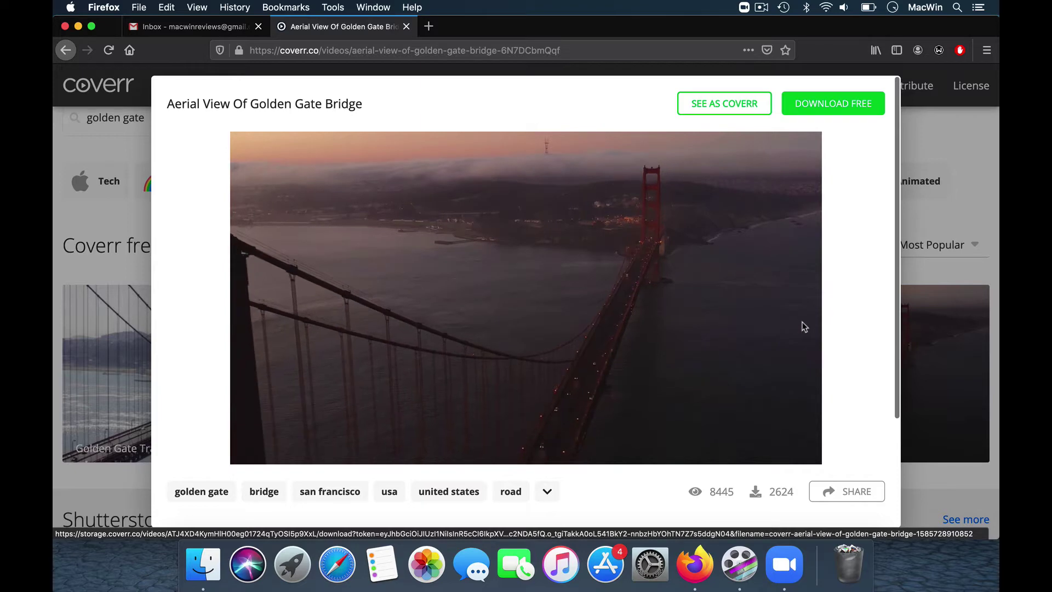
pyautogui.click(941, 264)
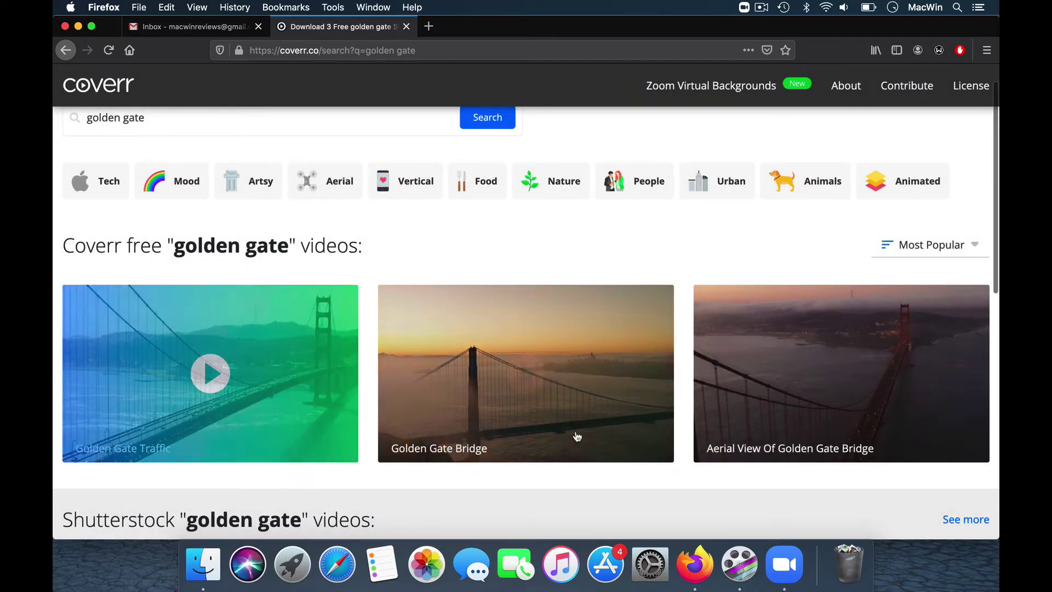
pyautogui.click(579, 383)
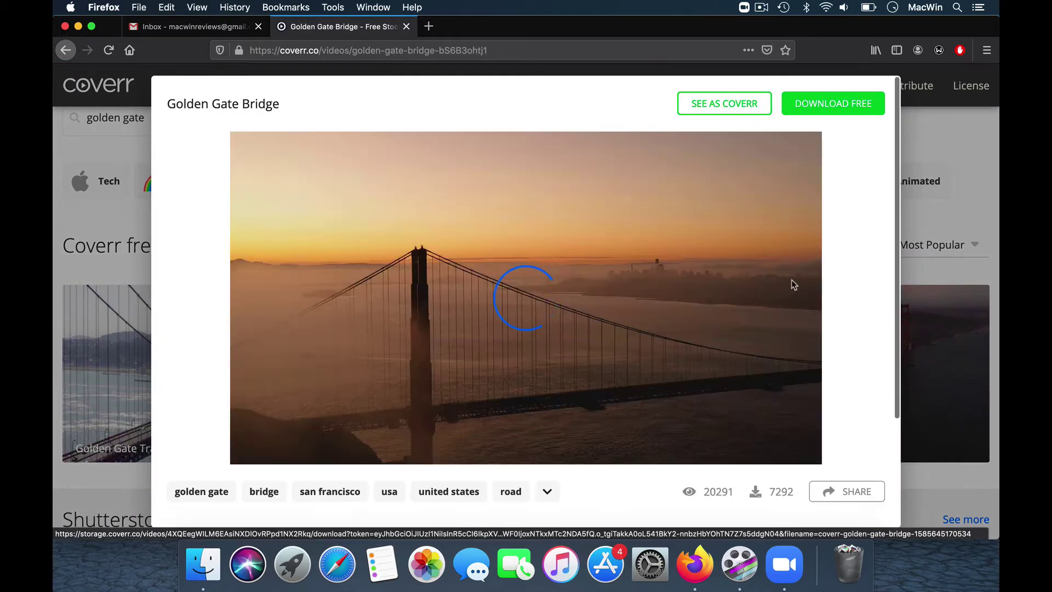
pyautogui.click(943, 290)
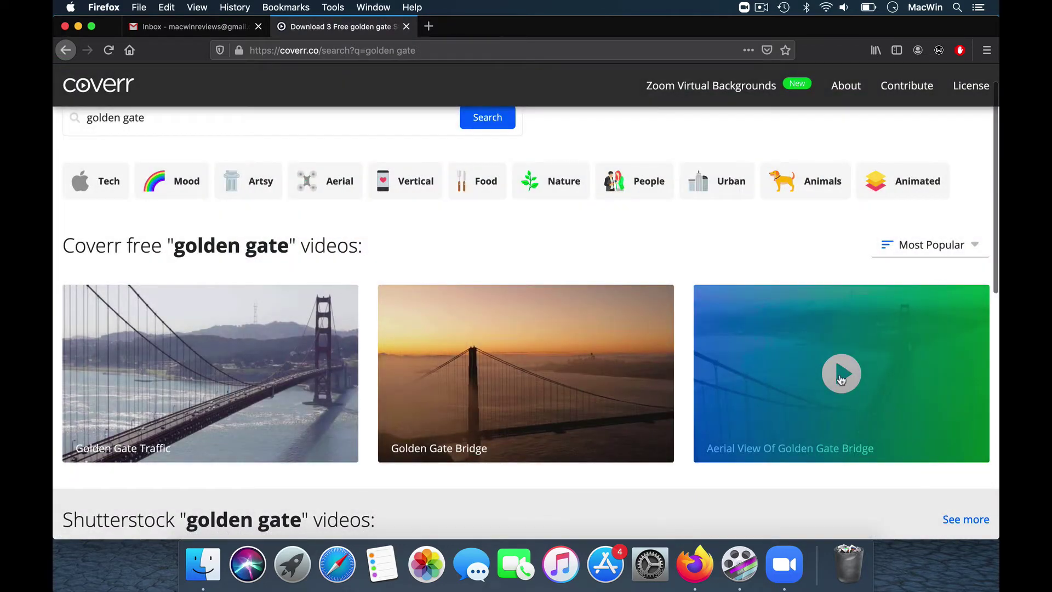
pyautogui.click(841, 375)
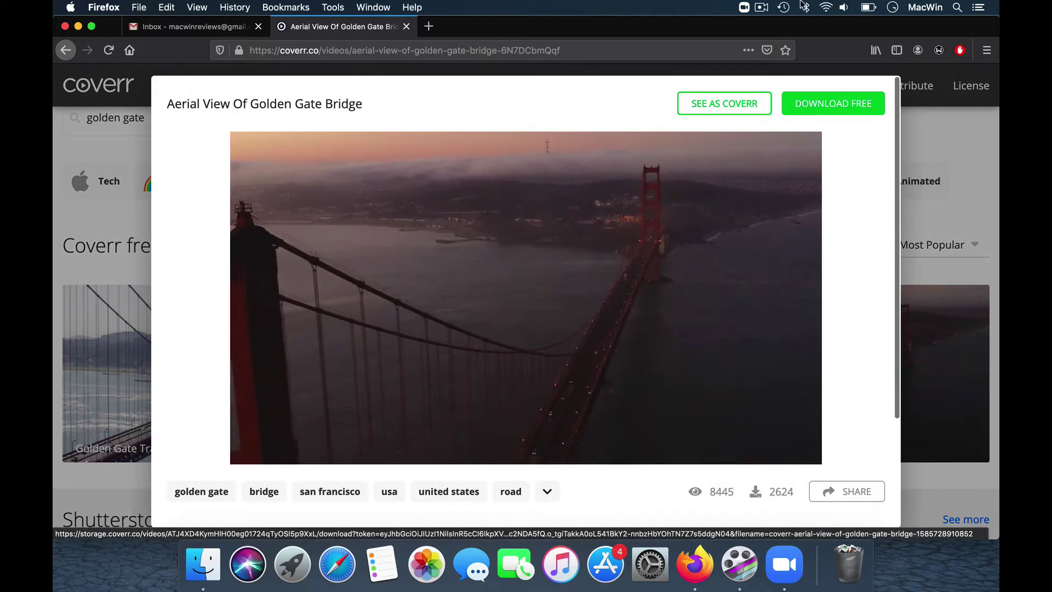
# Download the Aerial View Of Golden Gate Bridge clip for free to the Desktop
pyautogui.click(804, 99)
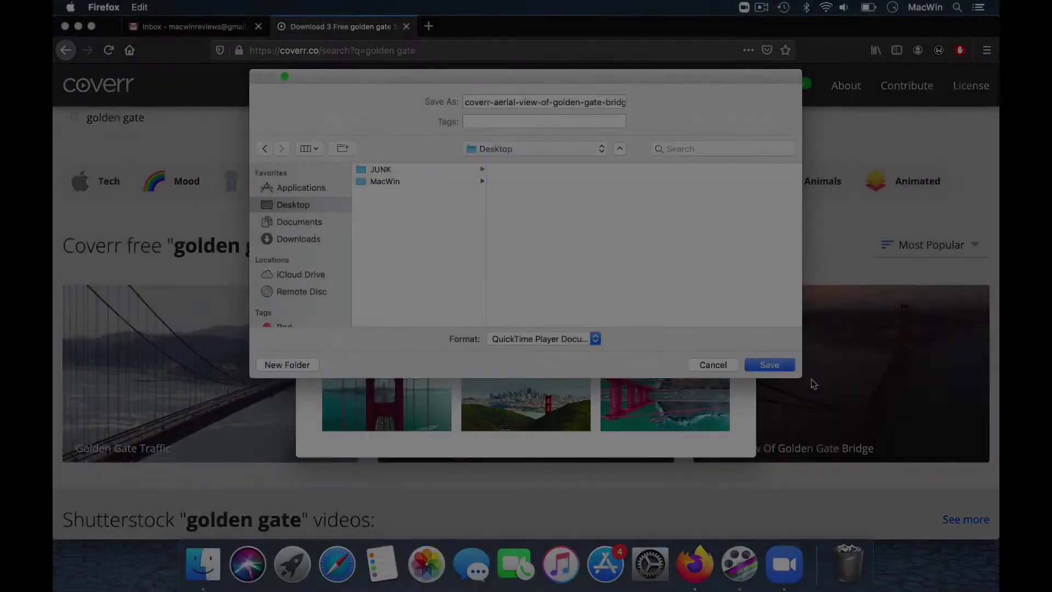
pyautogui.click(770, 363)
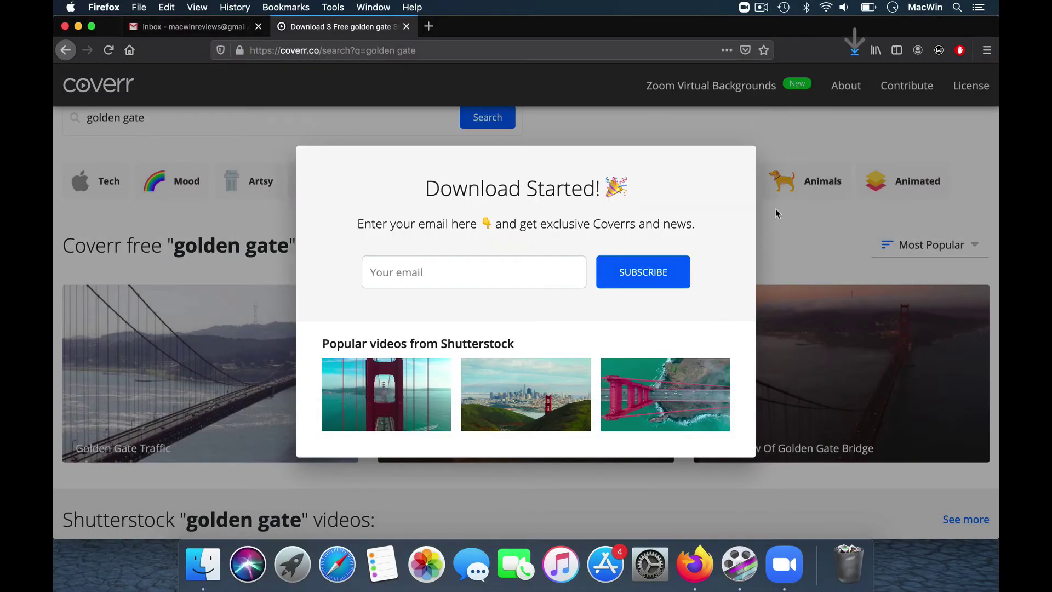
pyautogui.click(781, 585)
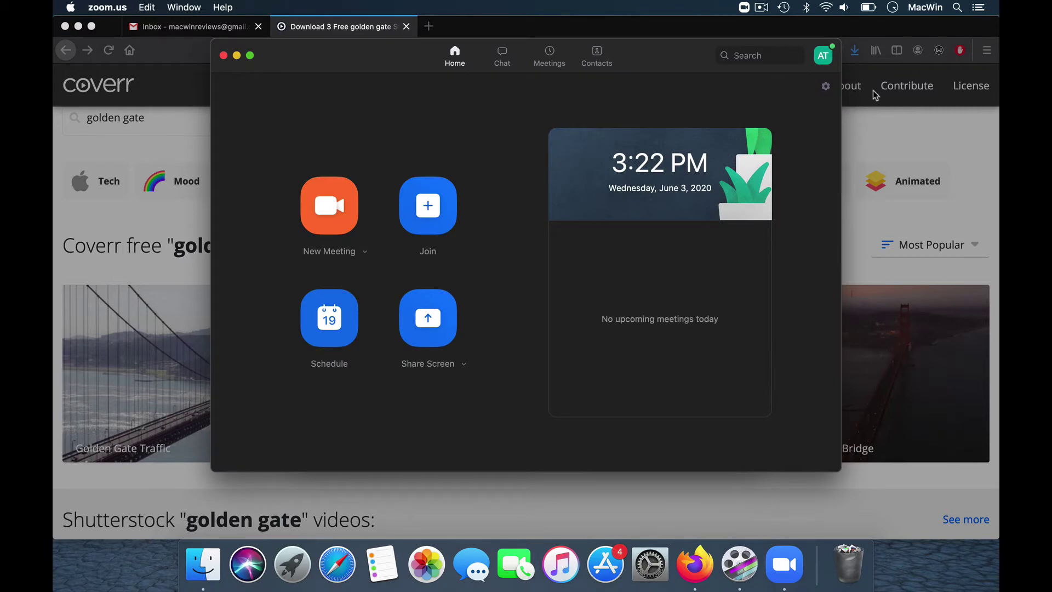
# Add the Desktop's Coverr Golden Gate aerial mp4 as a Zoom video virtual background
pyautogui.click(825, 87)
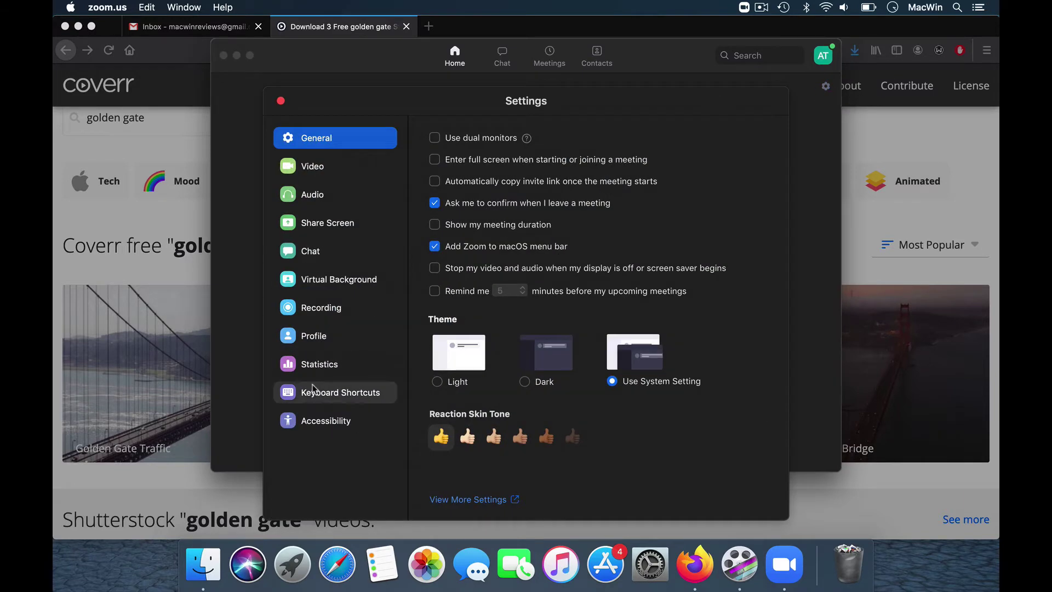
pyautogui.click(361, 280)
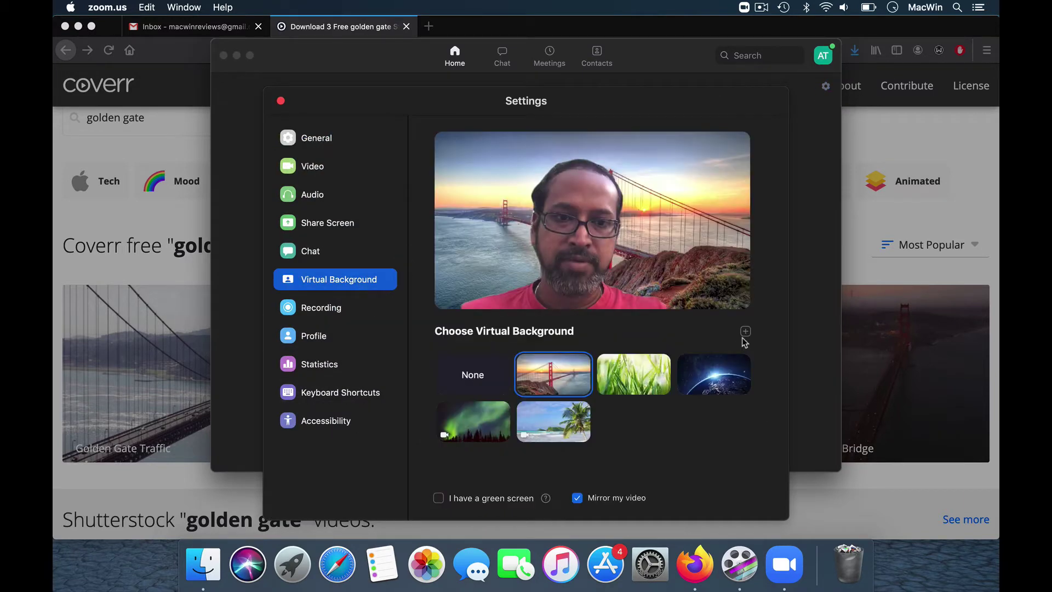
pyautogui.click(746, 331)
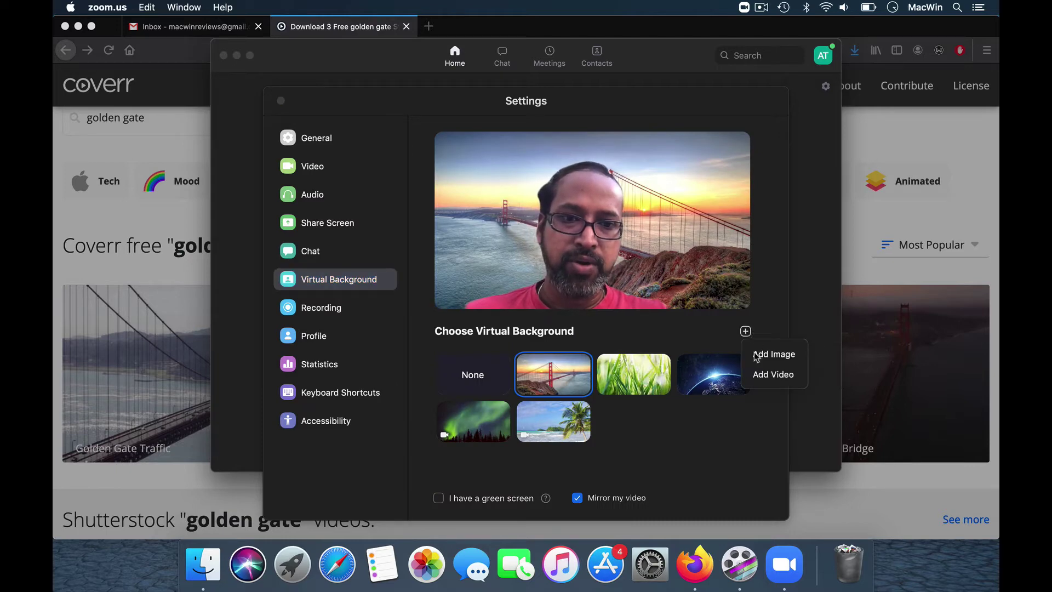
pyautogui.click(758, 372)
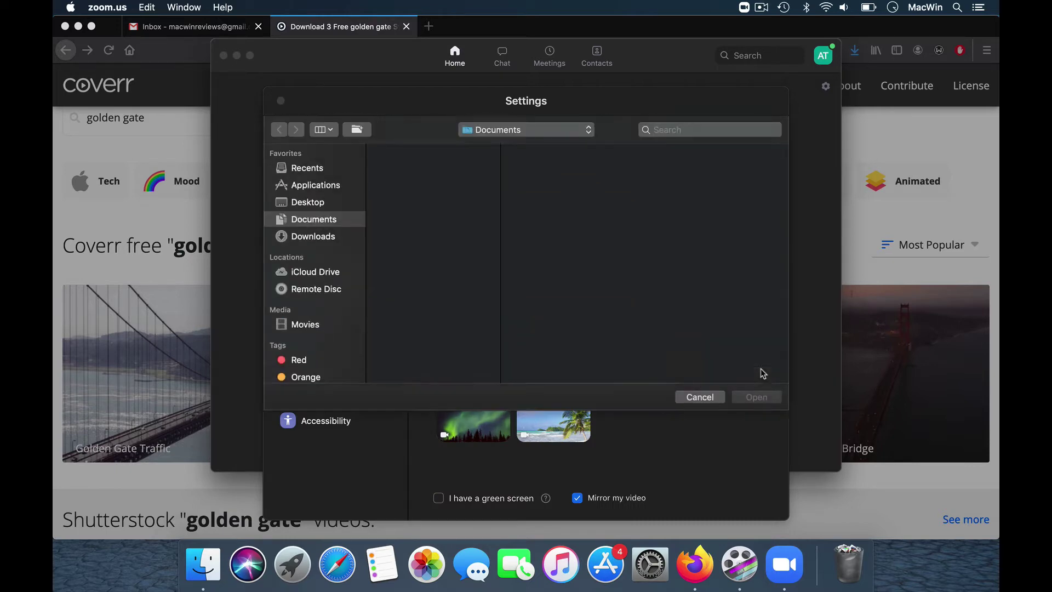
pyautogui.click(320, 204)
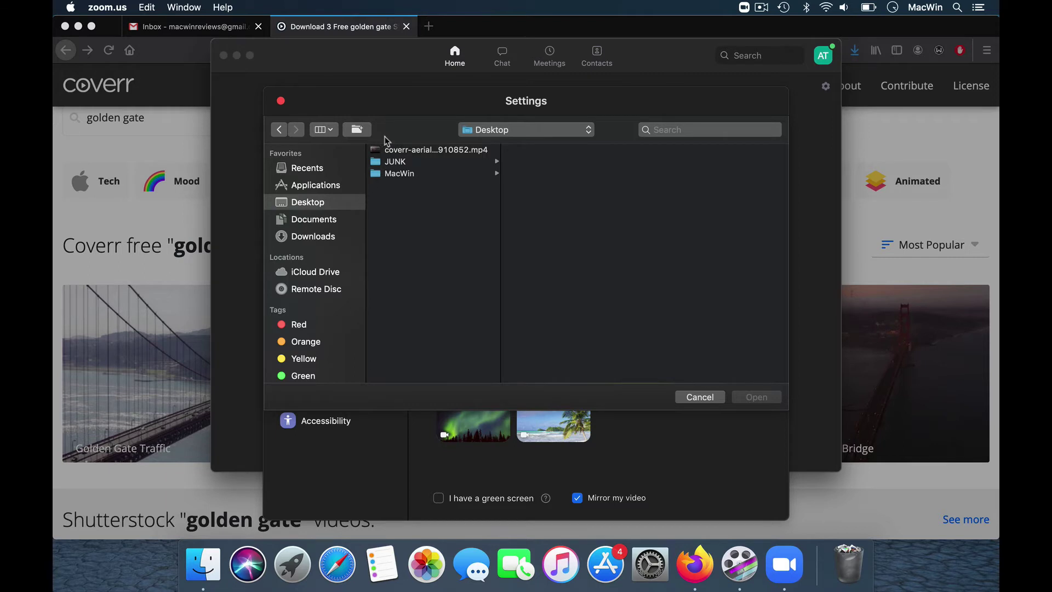
pyautogui.click(392, 152)
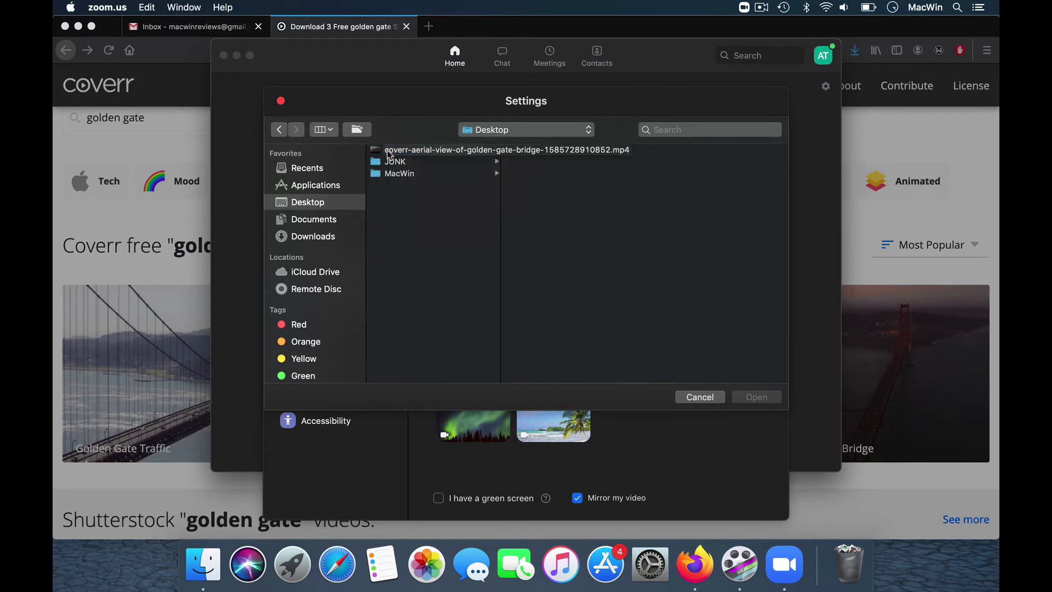
pyautogui.click(388, 151)
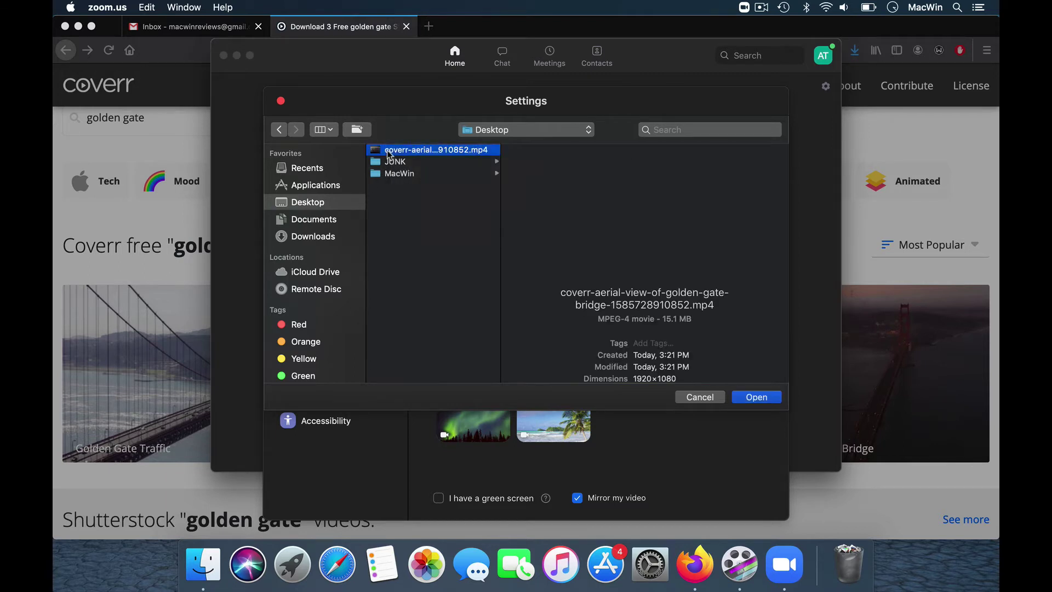
pyautogui.click(757, 395)
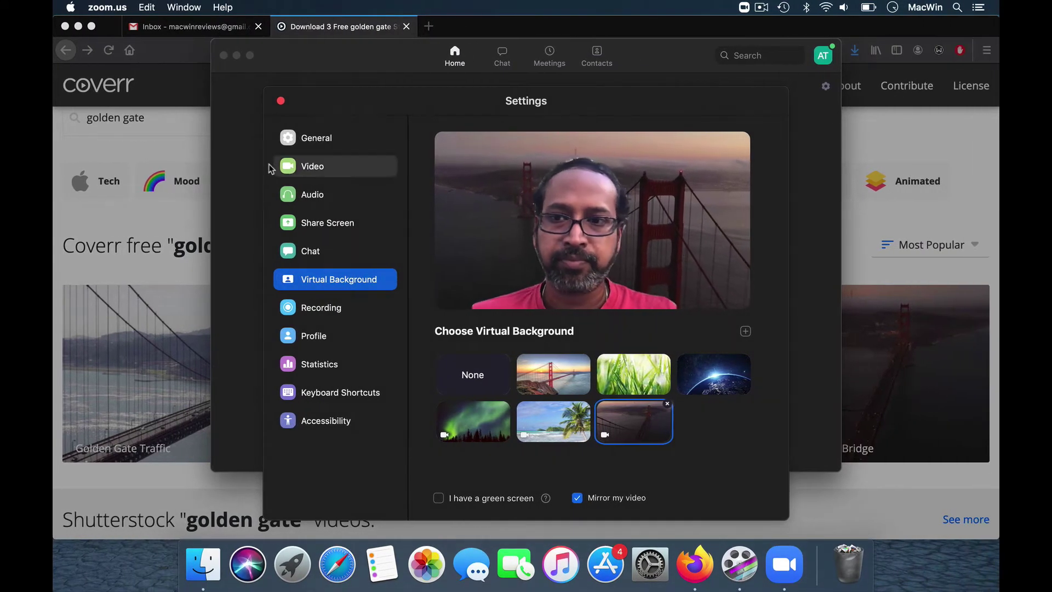
# Close Zoom settings, browse Coverr's Animated category, and open Flying Birds Animation
pyautogui.click(168, 127)
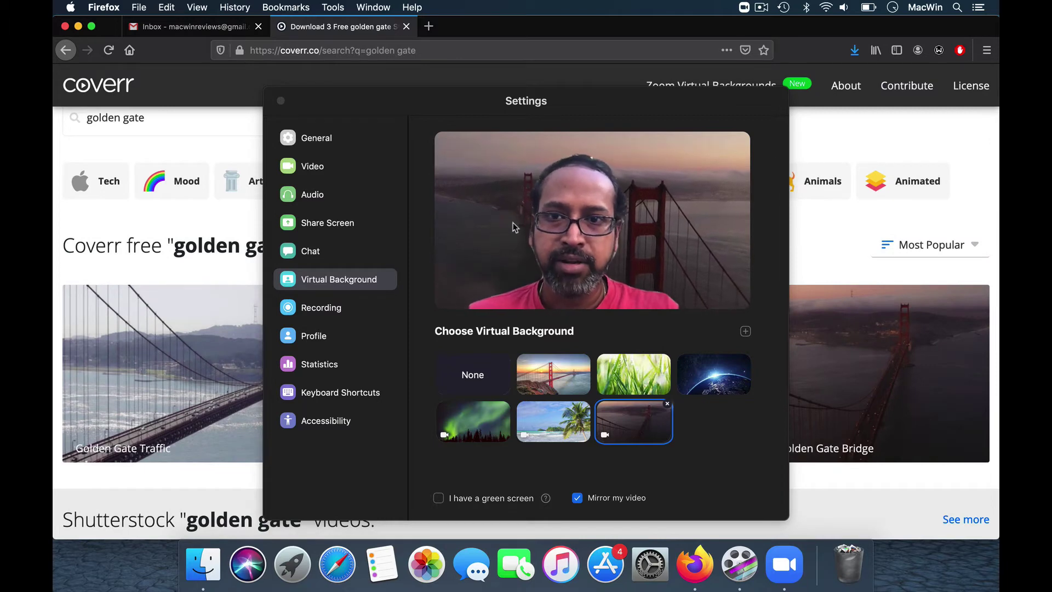
pyautogui.click(280, 101)
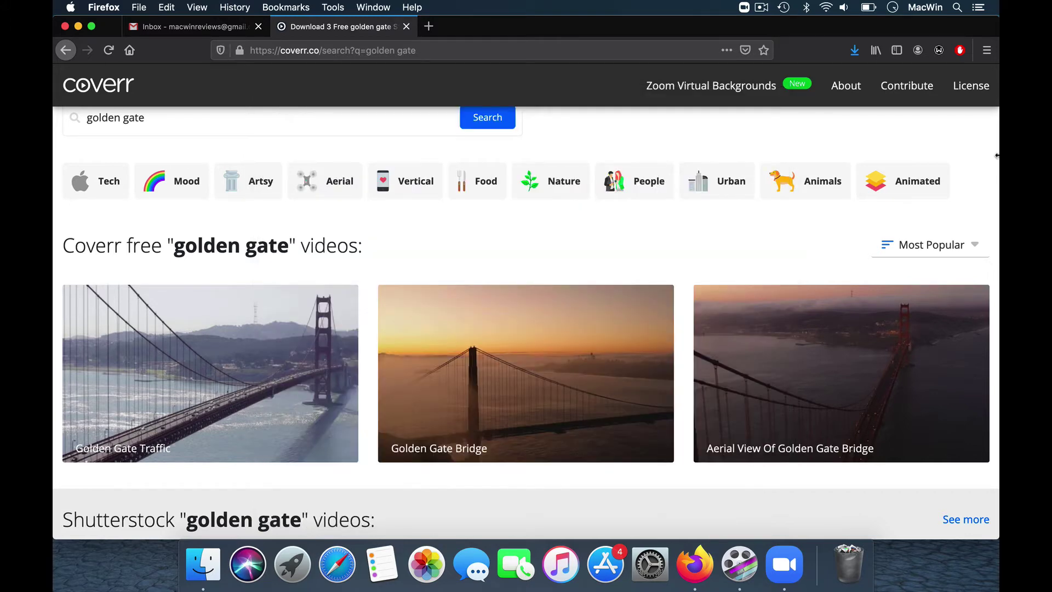
pyautogui.click(926, 192)
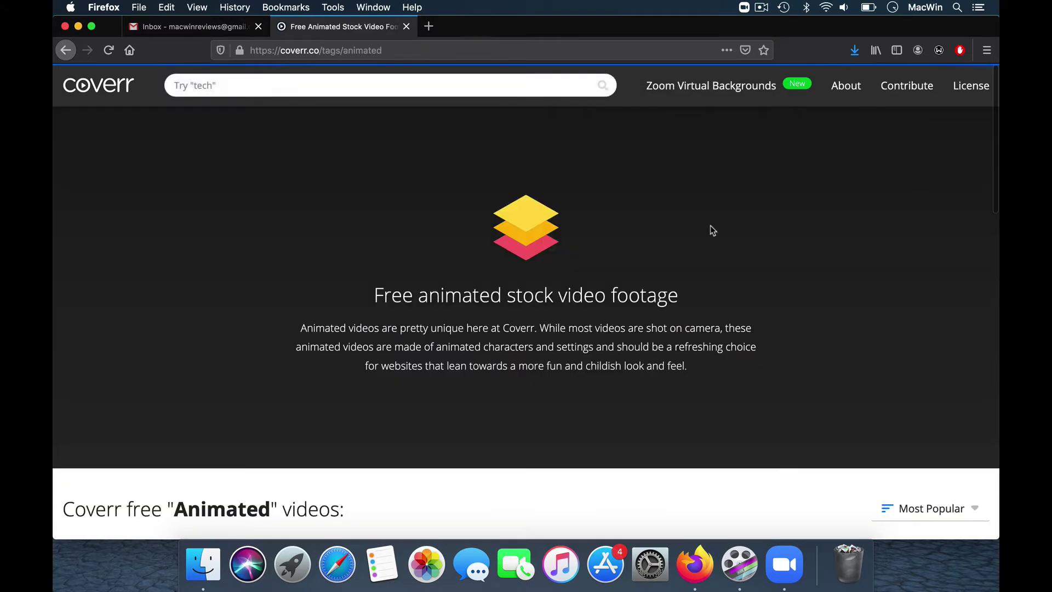
pyautogui.scroll(-6, 632, 387)
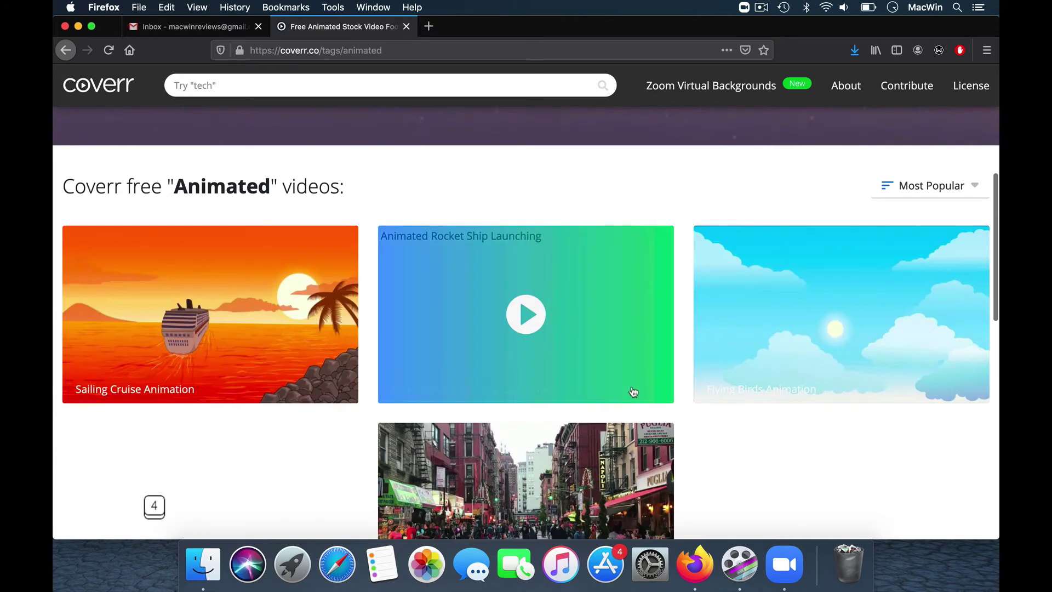
pyautogui.scroll(-1, 777, 441)
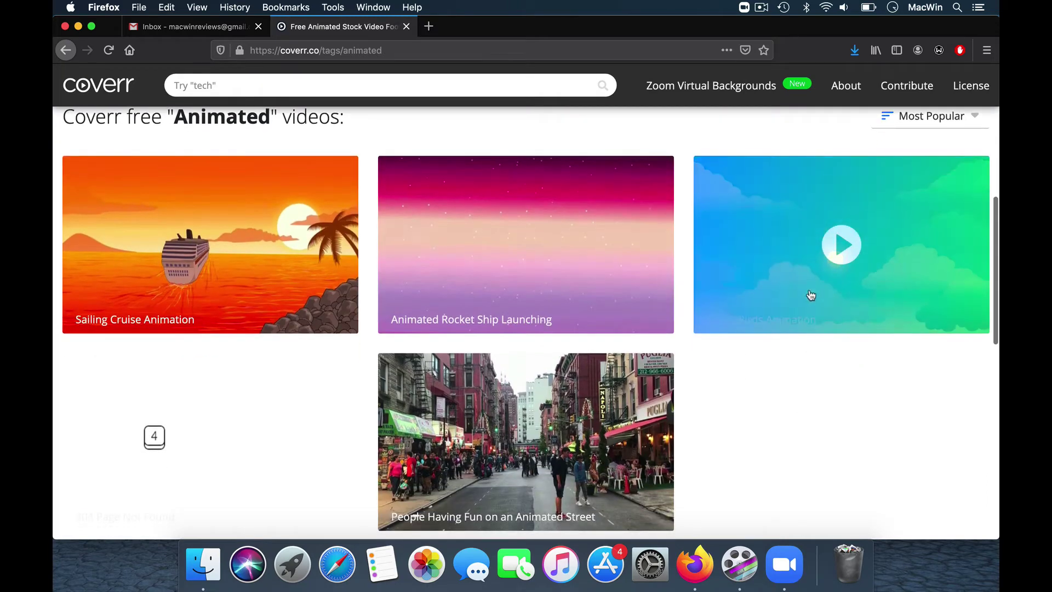
pyautogui.click(810, 294)
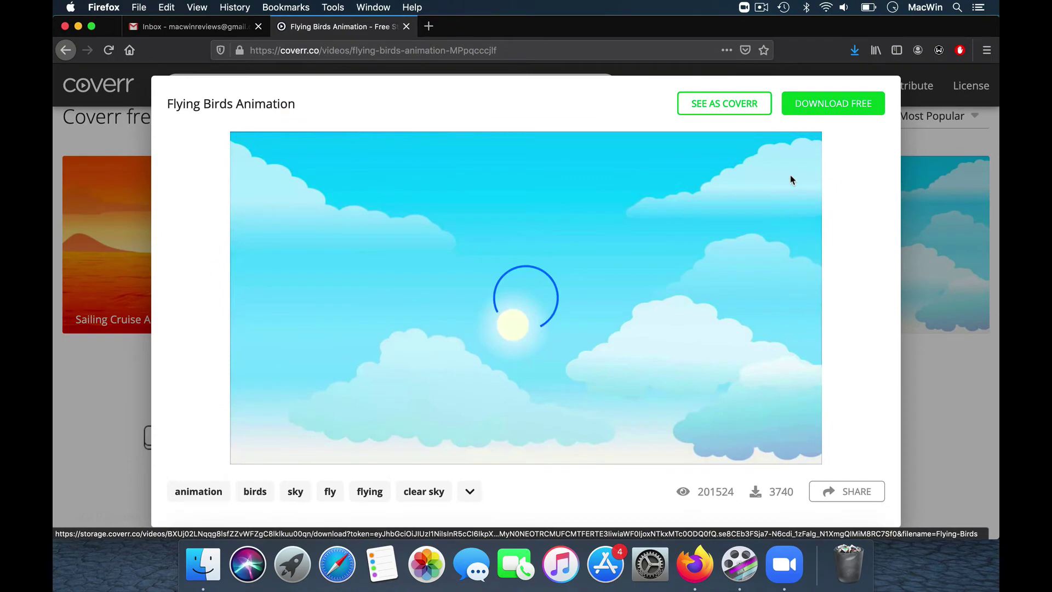
# Download Flying Birds Animation, saving Flying-Birds.mp4 to the Desktop
pyautogui.click(832, 103)
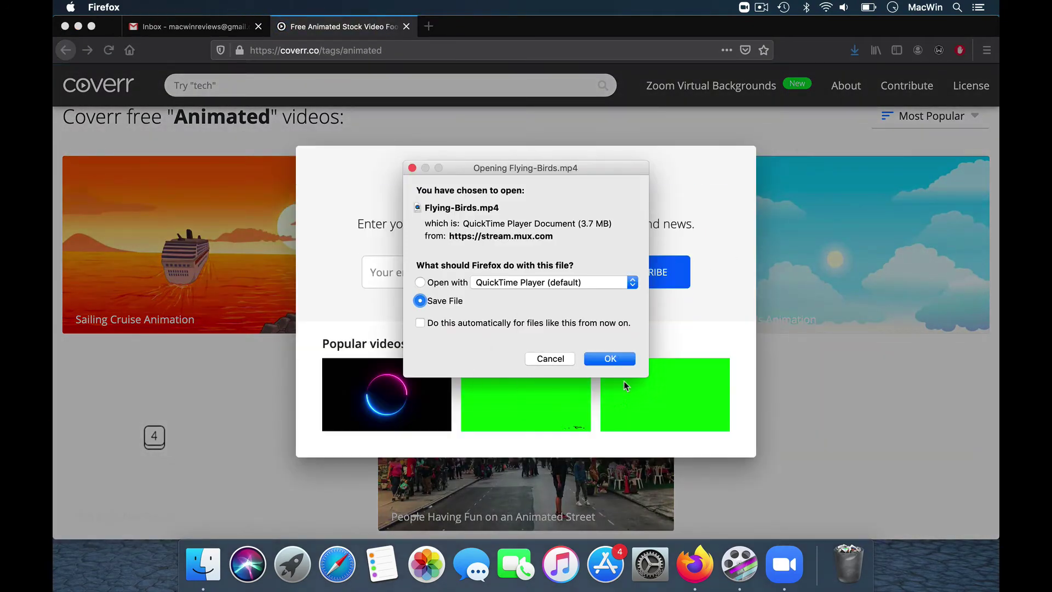
pyautogui.click(610, 358)
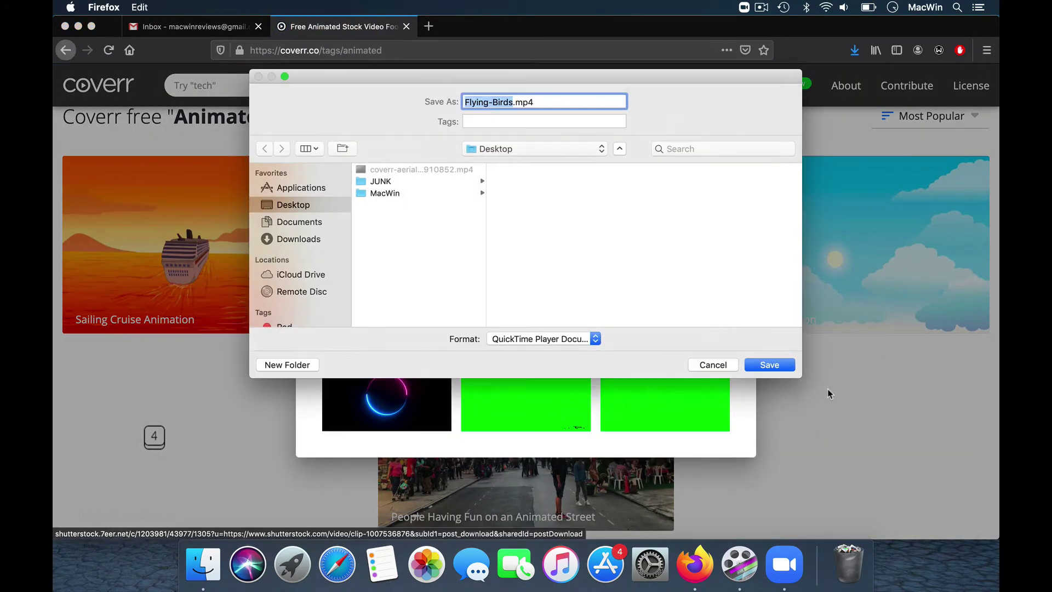
pyautogui.click(785, 370)
pyautogui.click(794, 567)
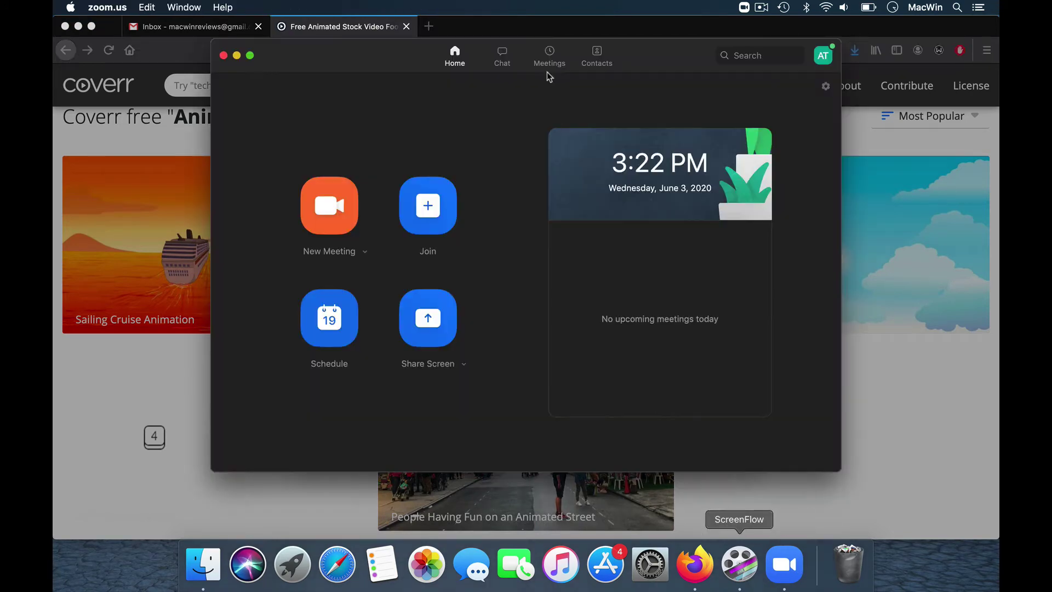
# Add Flying-Birds.mp4 from the Desktop as Zoom's video virtual background
pyautogui.click(826, 87)
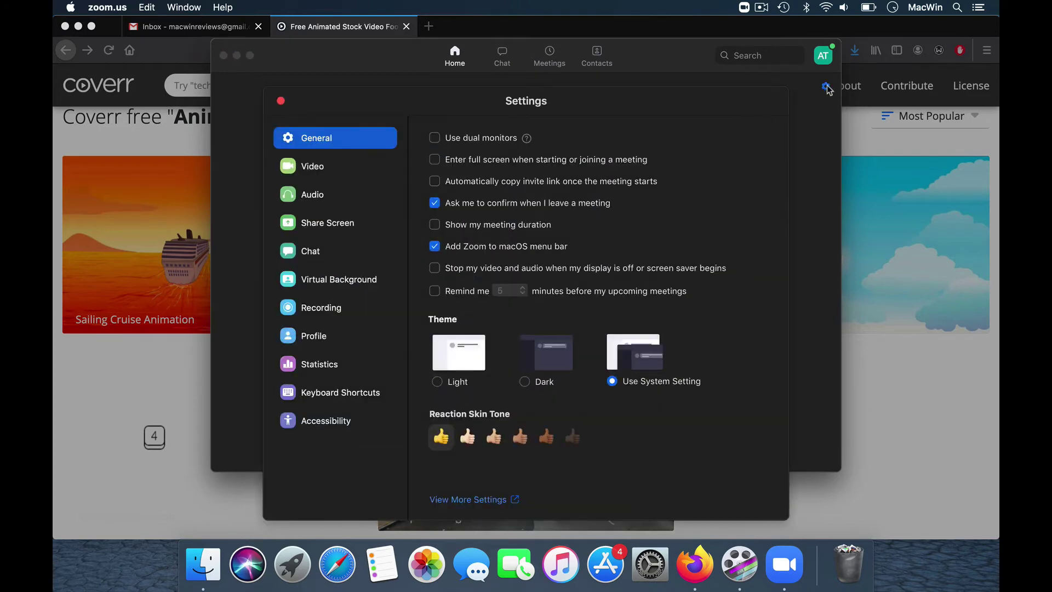
pyautogui.click(347, 280)
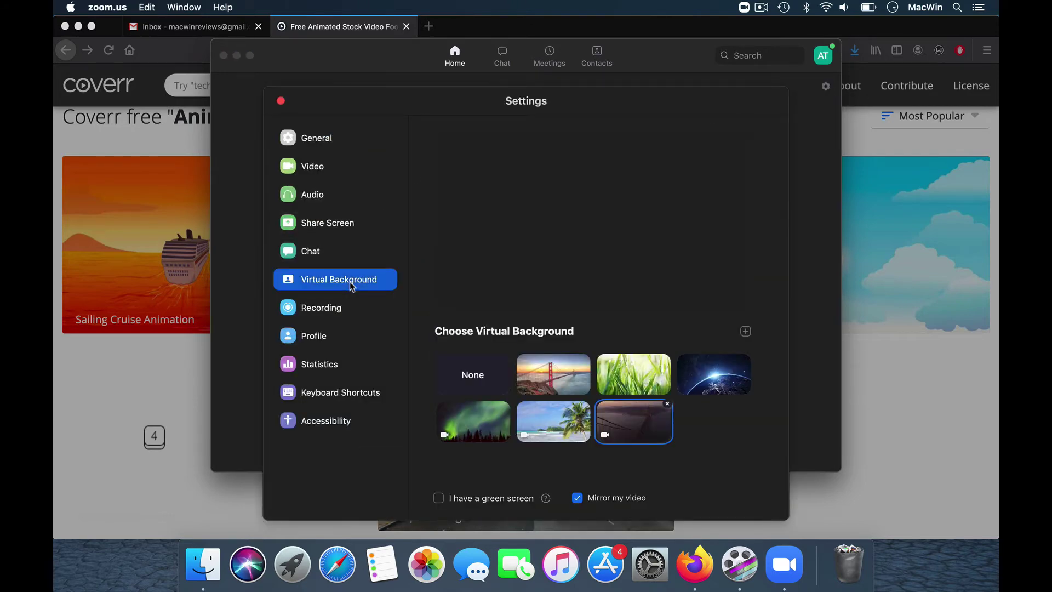
pyautogui.click(746, 330)
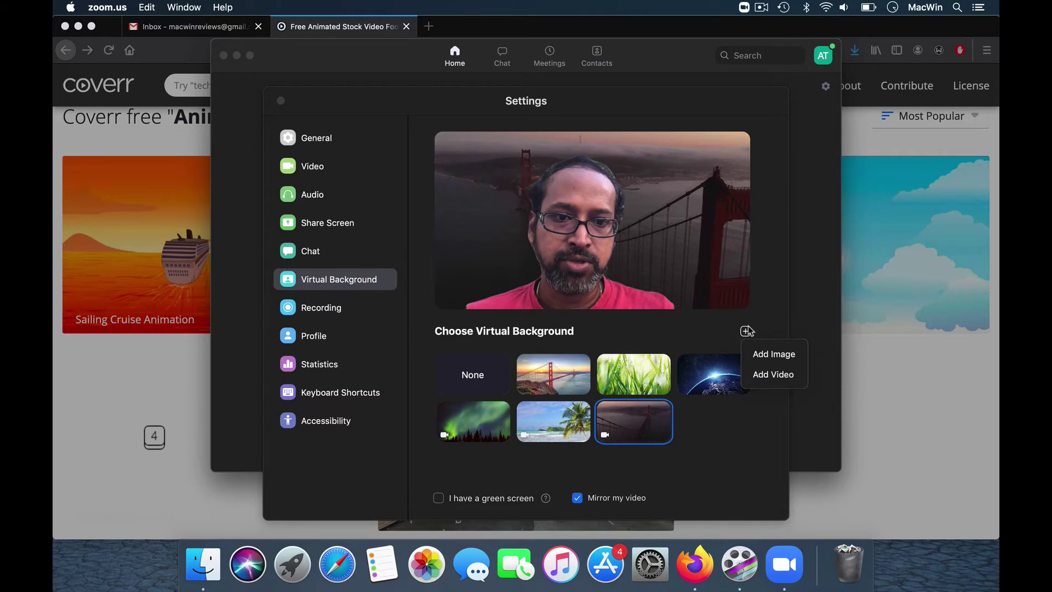
pyautogui.click(773, 374)
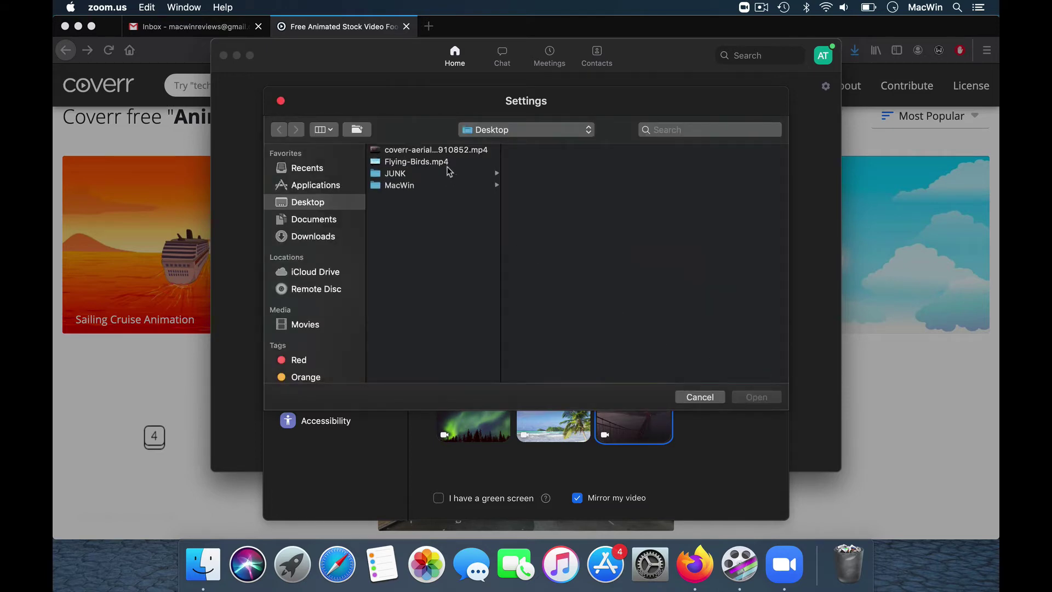
pyautogui.click(445, 162)
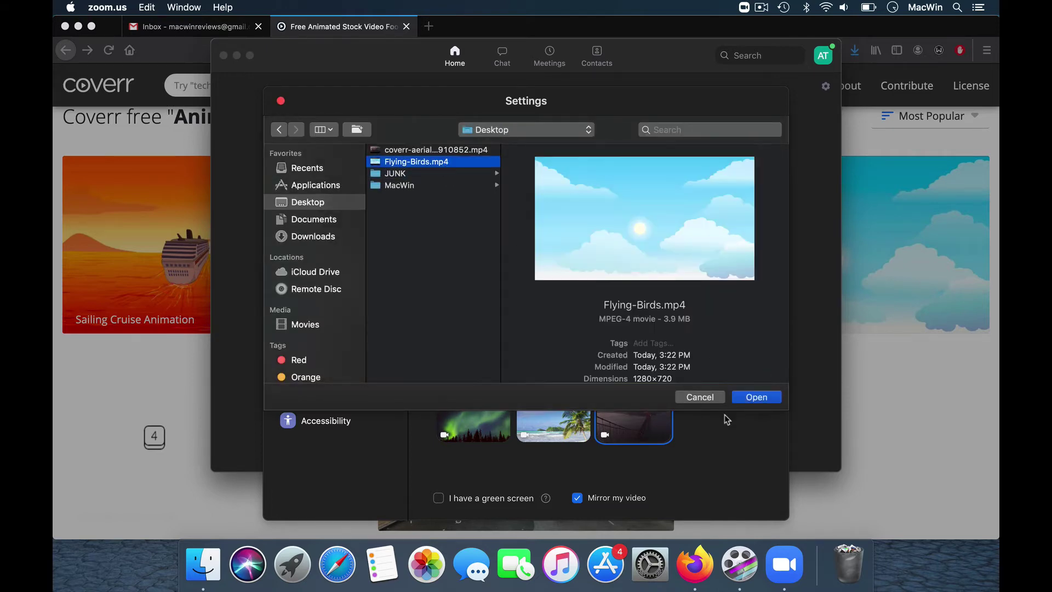
pyautogui.click(743, 400)
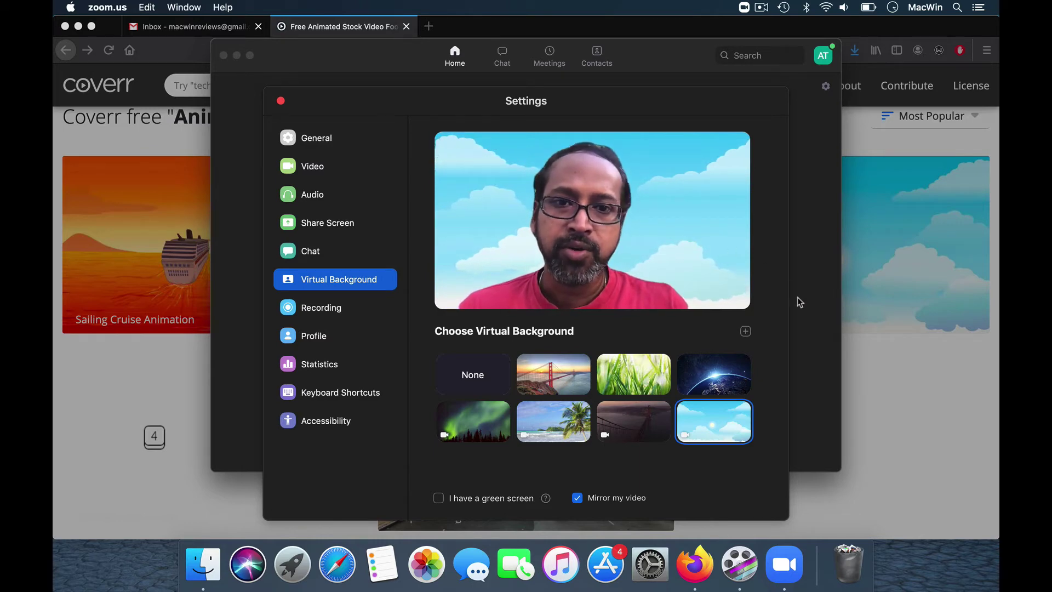
pyautogui.click(905, 372)
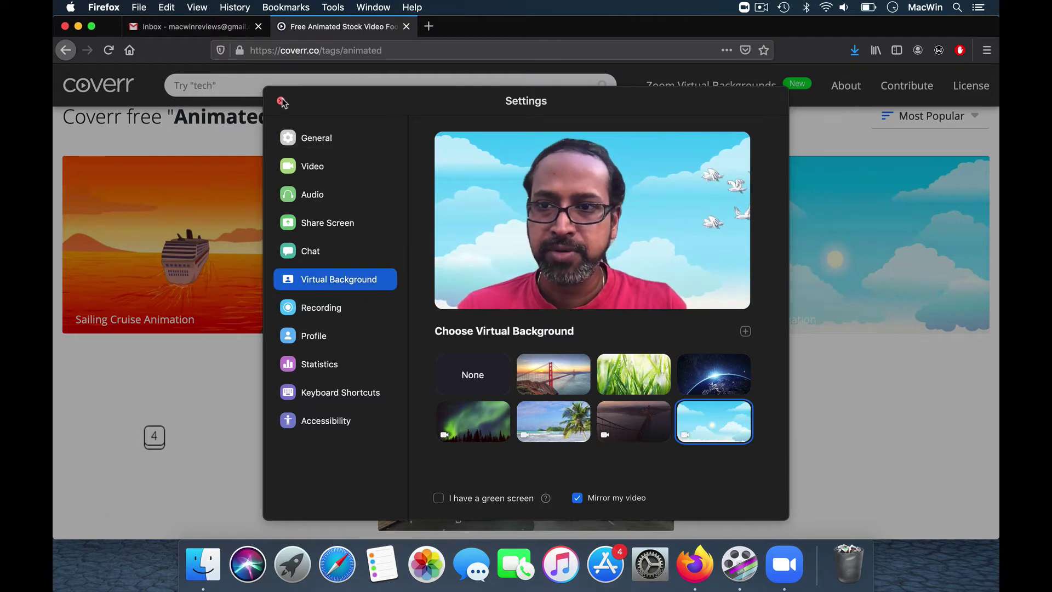
# Close Zoom settings, dismiss the Download Started popup, and search Coverr for coding videos
pyautogui.click(280, 101)
pyautogui.rightClick(259, 82)
pyautogui.click(234, 88)
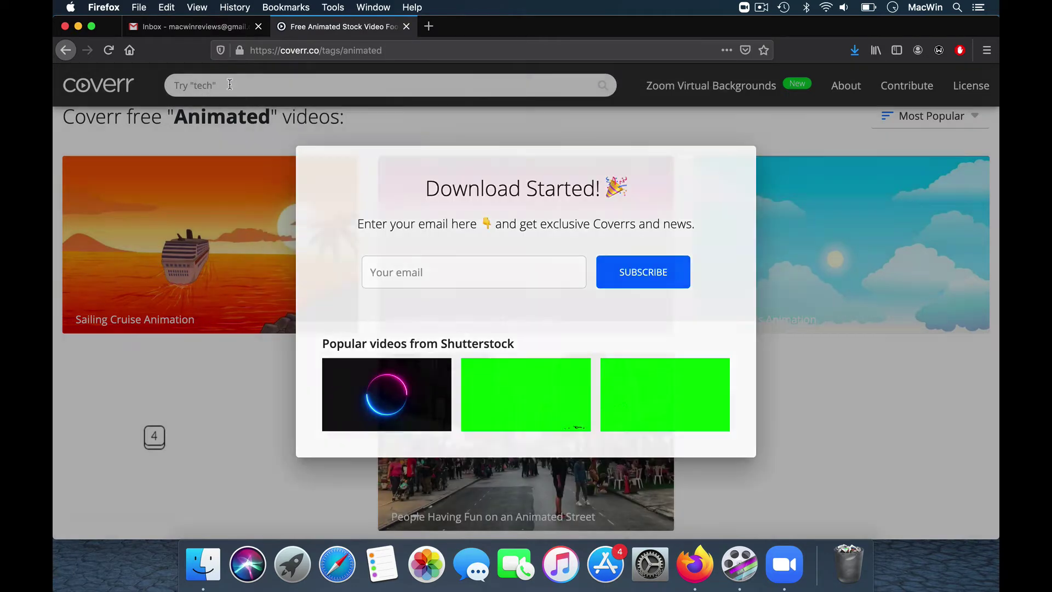
pyautogui.click(229, 84)
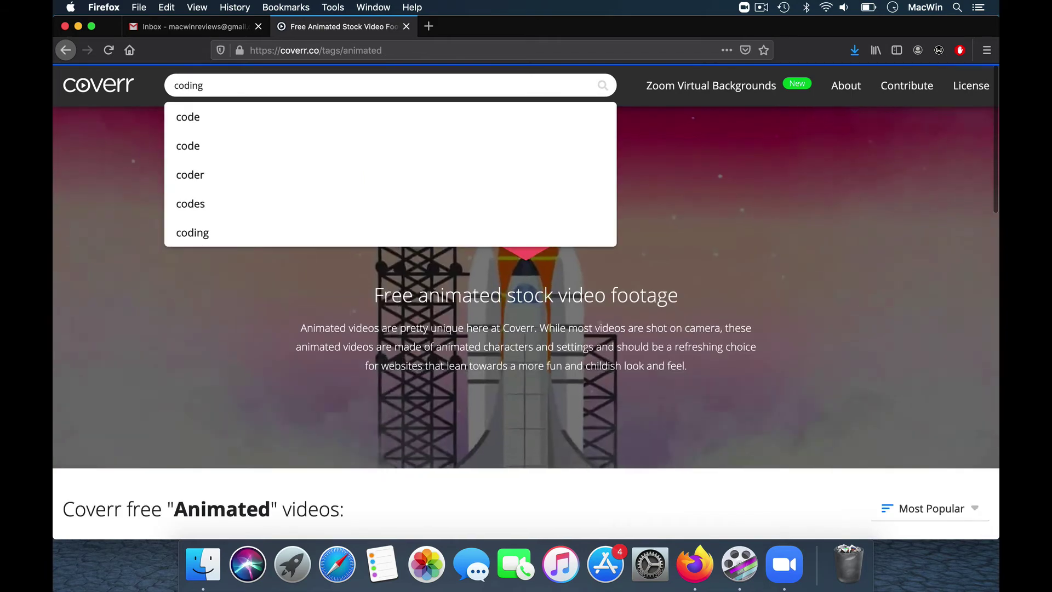
pyautogui.press('Return')
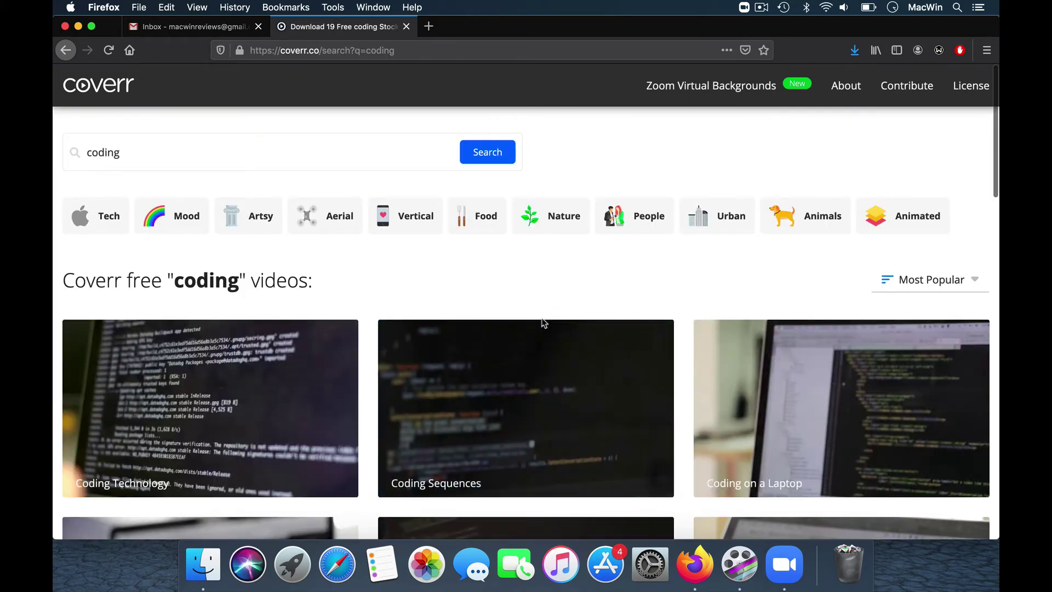
pyautogui.scroll(-2, 544, 326)
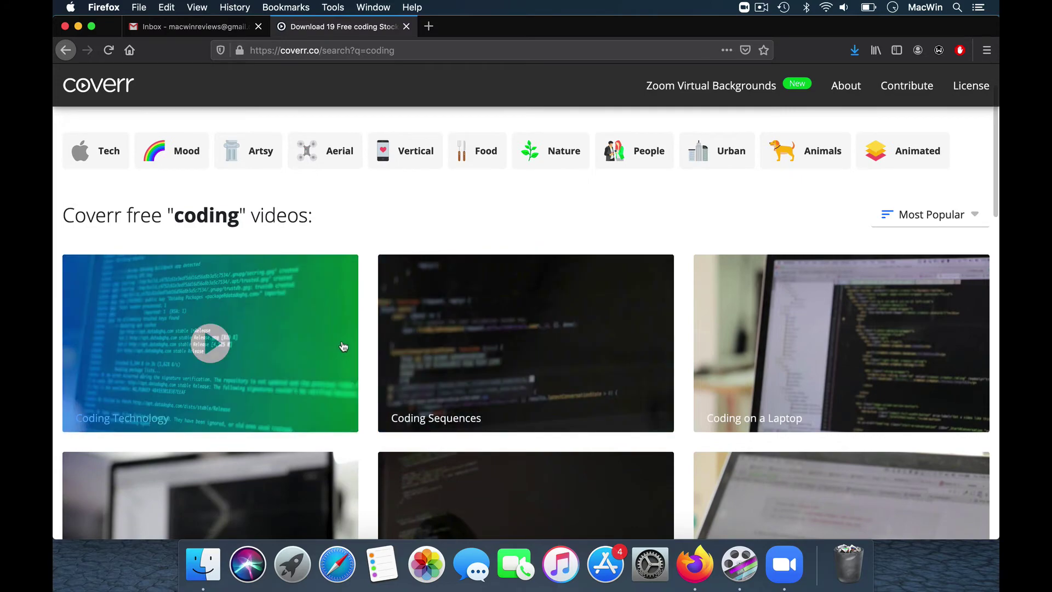
# Preview the Coding Technology and Coding Sequences clips, then return to the results top
pyautogui.click(343, 346)
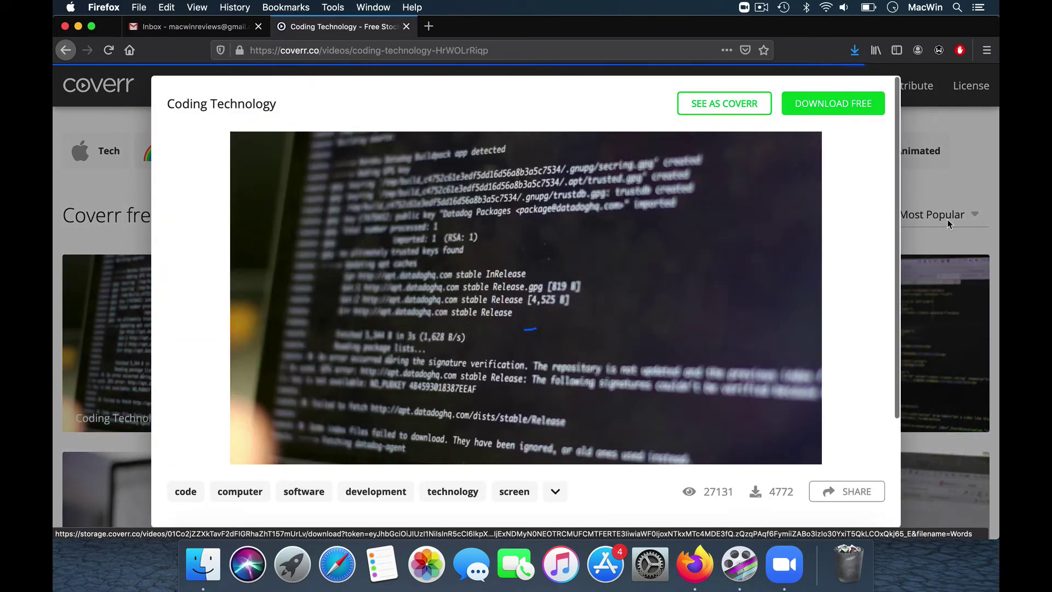
pyautogui.click(968, 191)
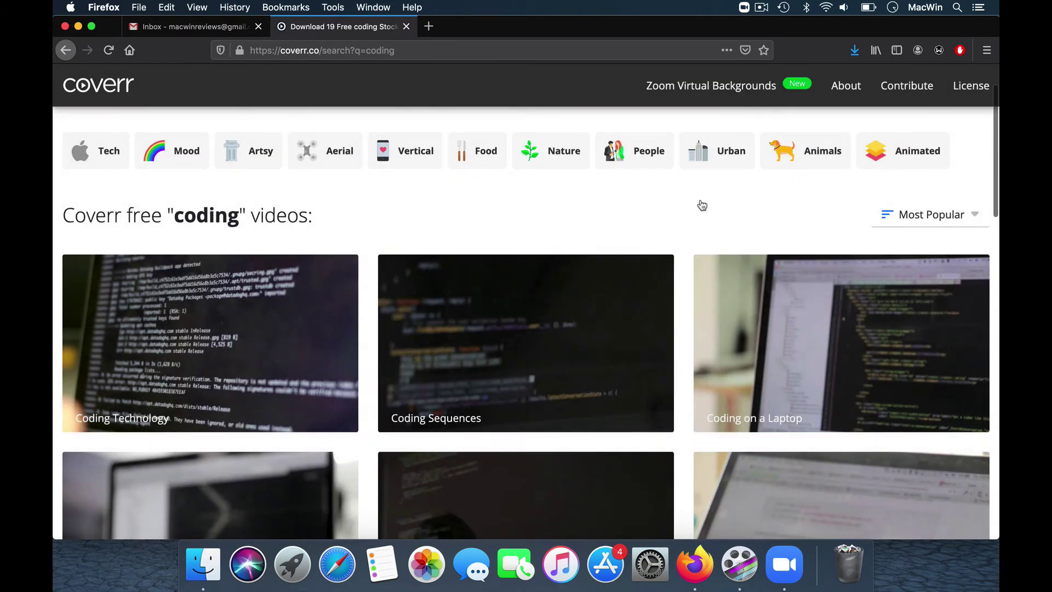
pyautogui.click(470, 369)
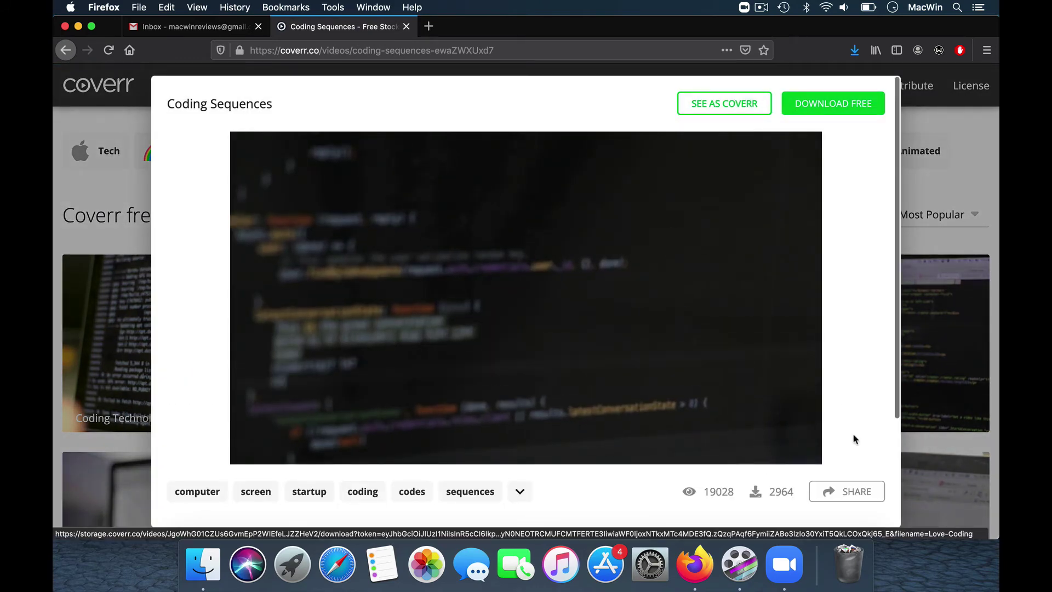
pyautogui.click(932, 308)
pyautogui.scroll(-6, 862, 299)
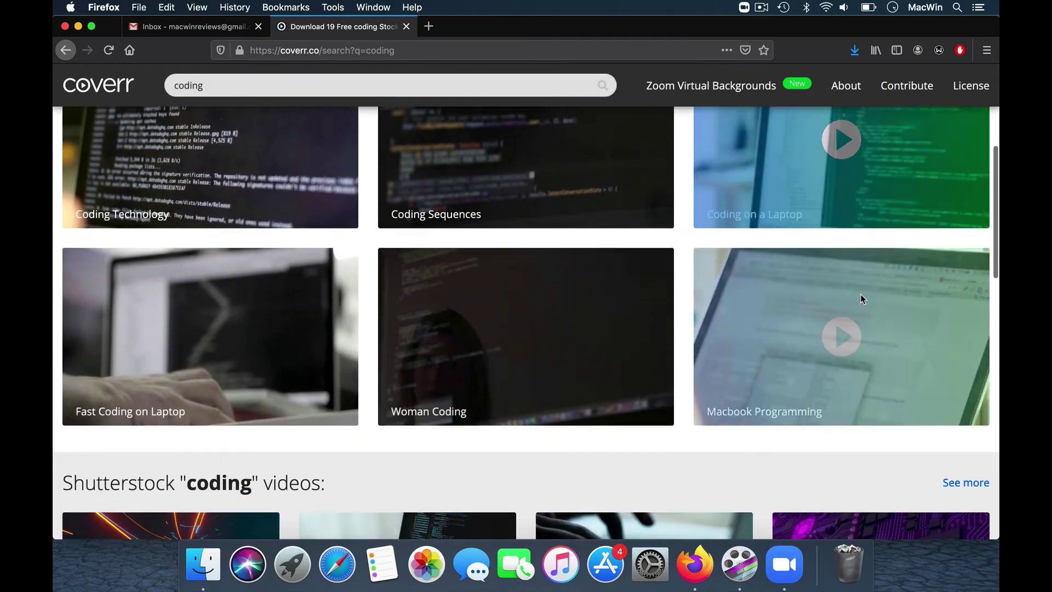
pyautogui.scroll(2, 862, 299)
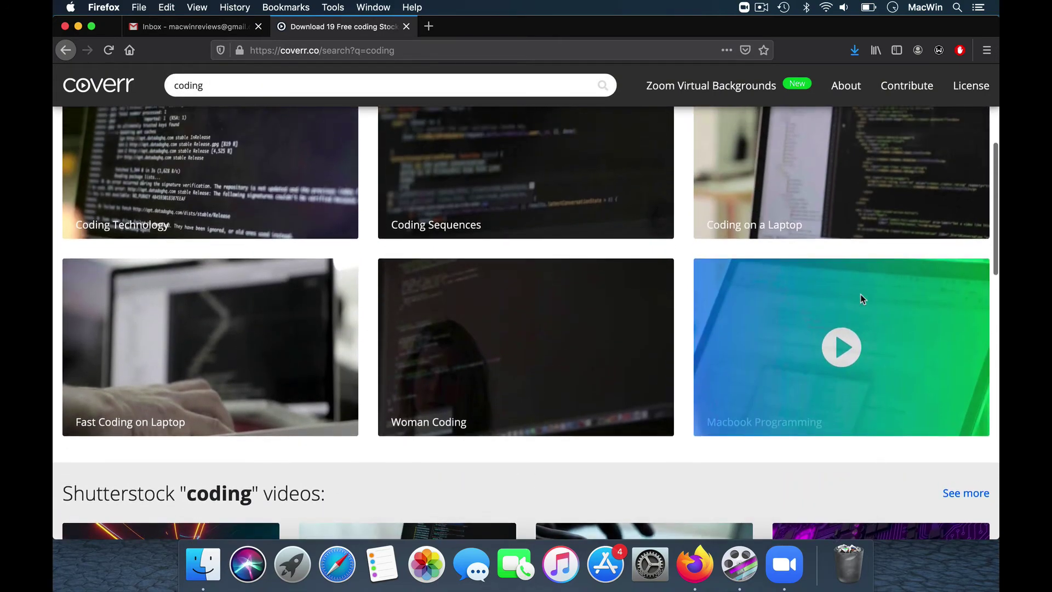
pyautogui.scroll(6, 860, 296)
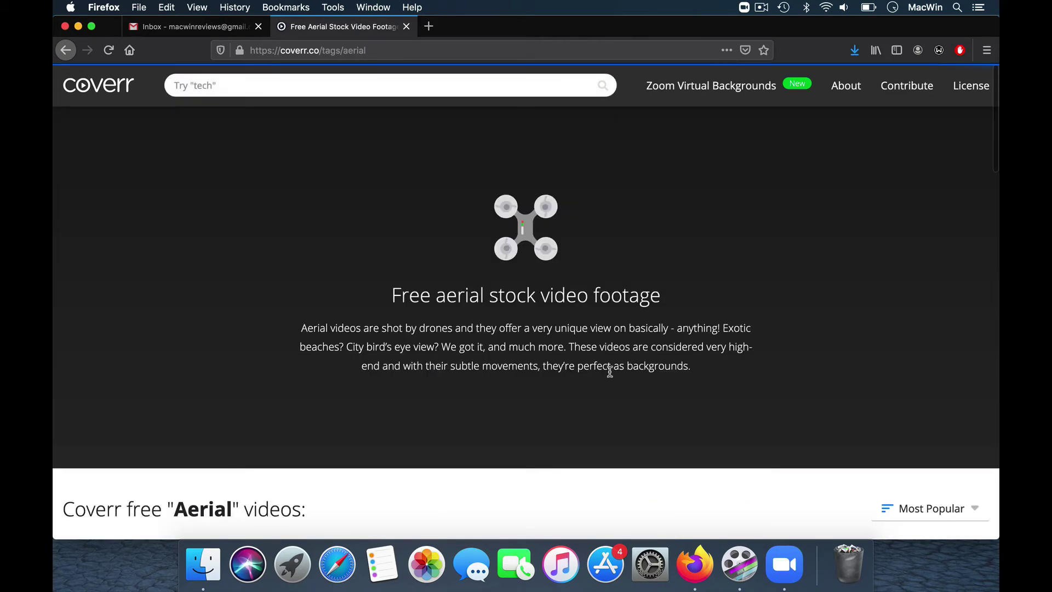
# Scroll through Coverr's Aerial category video grid and back to the top
pyautogui.scroll(-6, 610, 370)
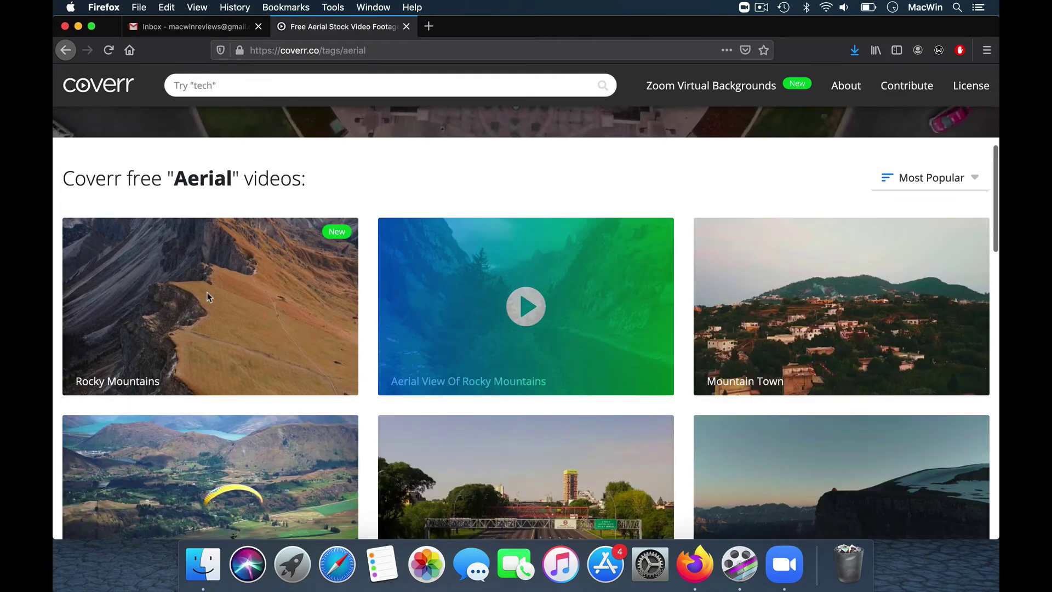
pyautogui.scroll(-3, 298, 340)
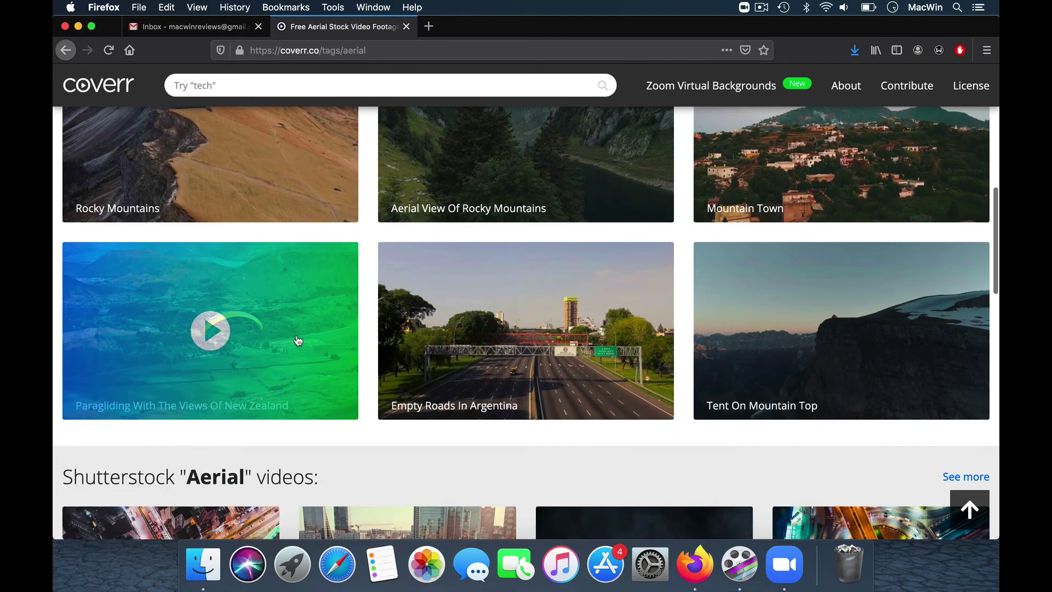
pyautogui.scroll(-1, 346, 393)
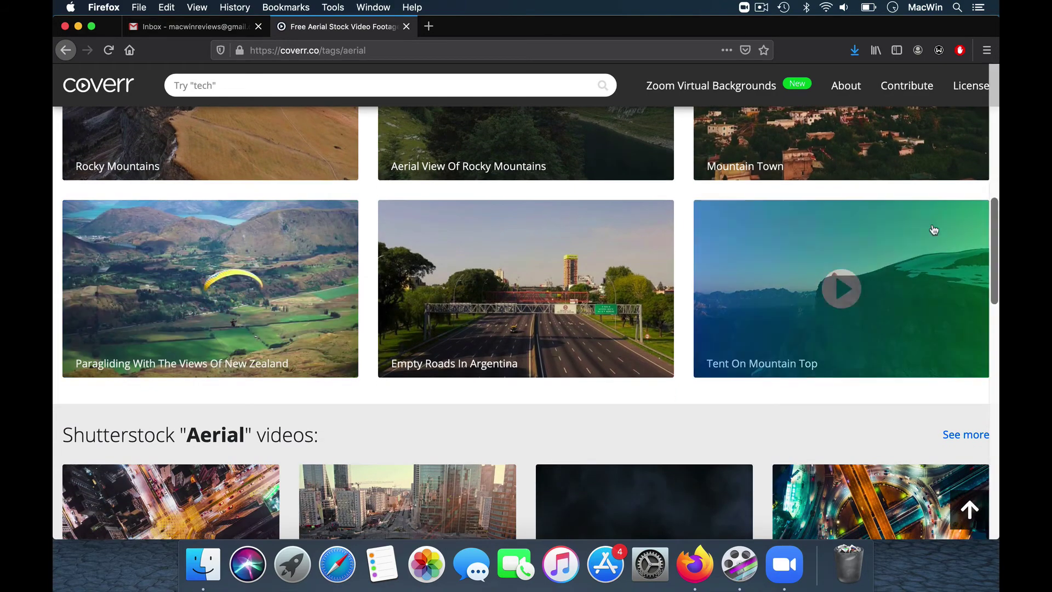
pyautogui.scroll(10, 838, 290)
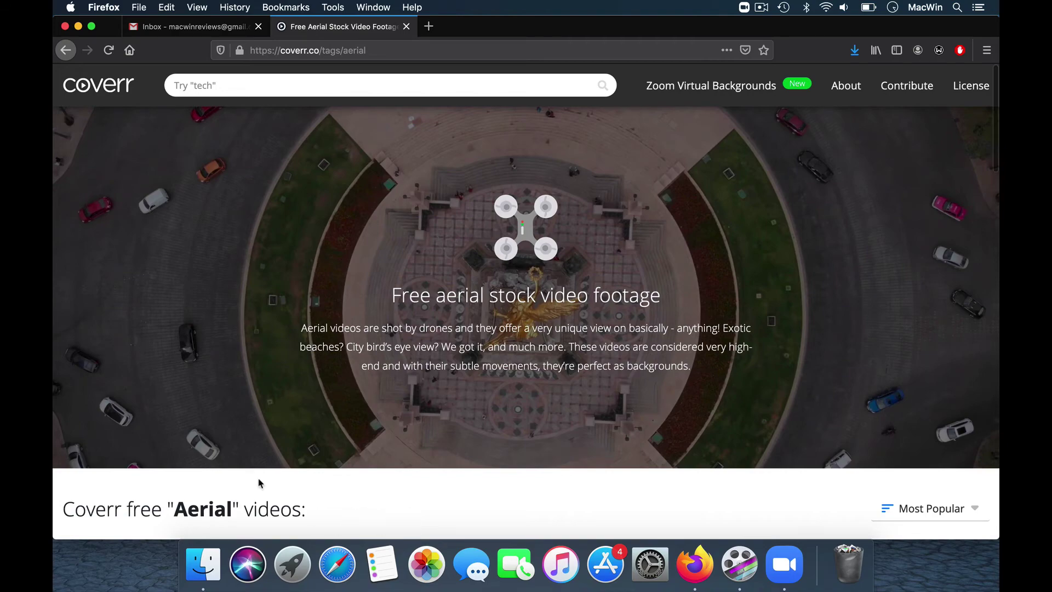
pyautogui.scroll(-15, 260, 482)
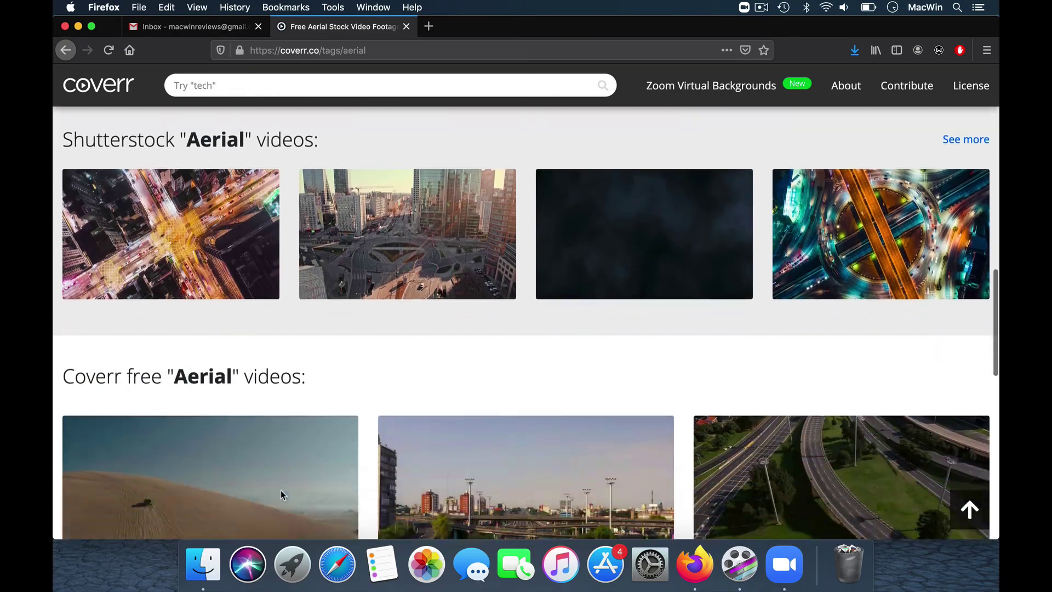
pyautogui.scroll(-3, 281, 493)
pyautogui.scroll(20, 281, 493)
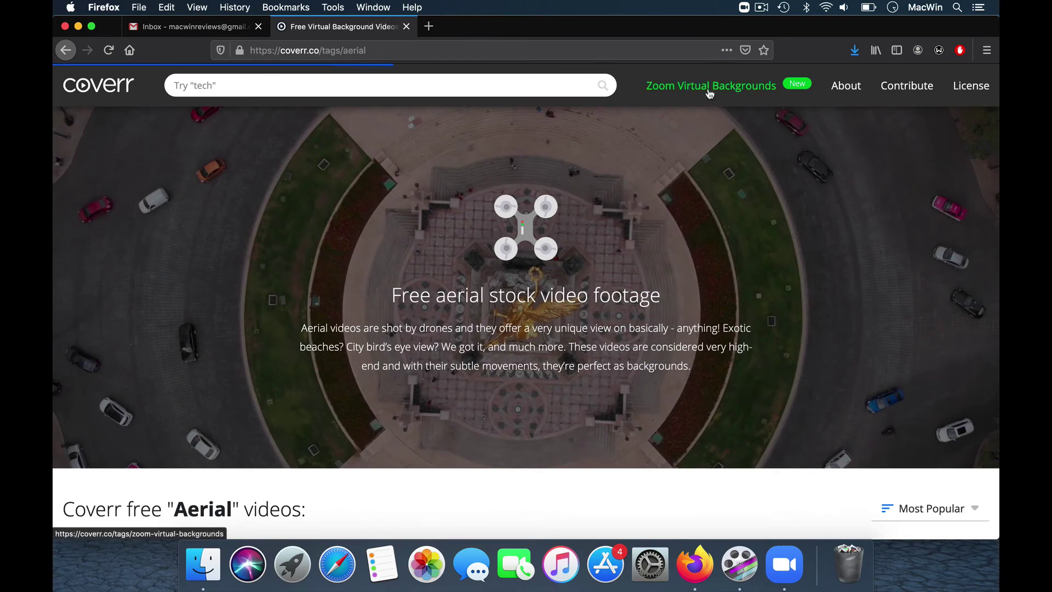
# From Coverr's Zoom Virtual Backgrounds page, download the Billowing Curtain clip free as Billowing.mp4 on the Desktop
pyautogui.scroll(-3, 729, 304)
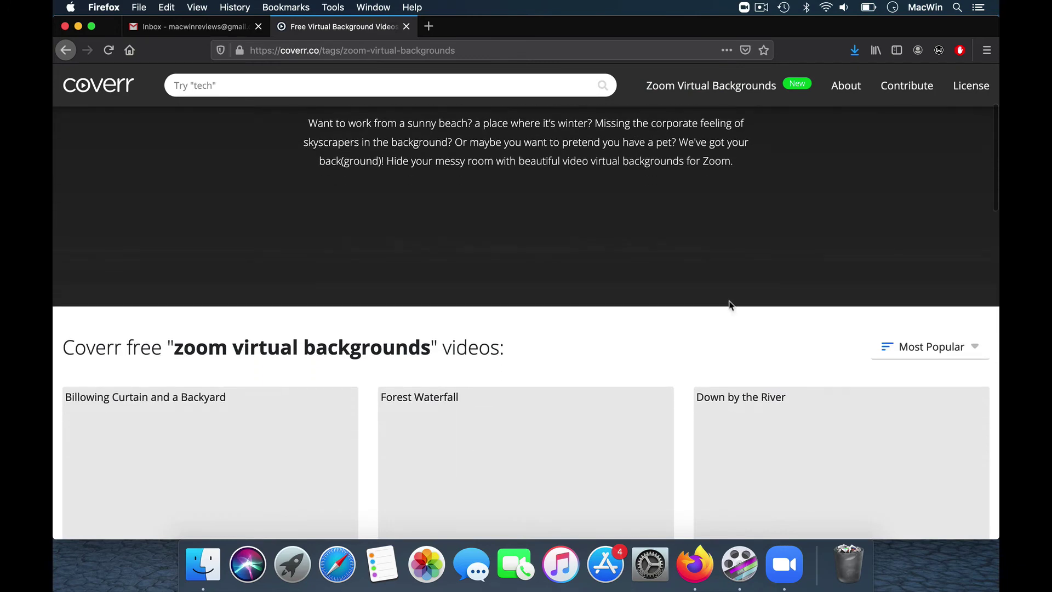
pyautogui.scroll(-3, 729, 305)
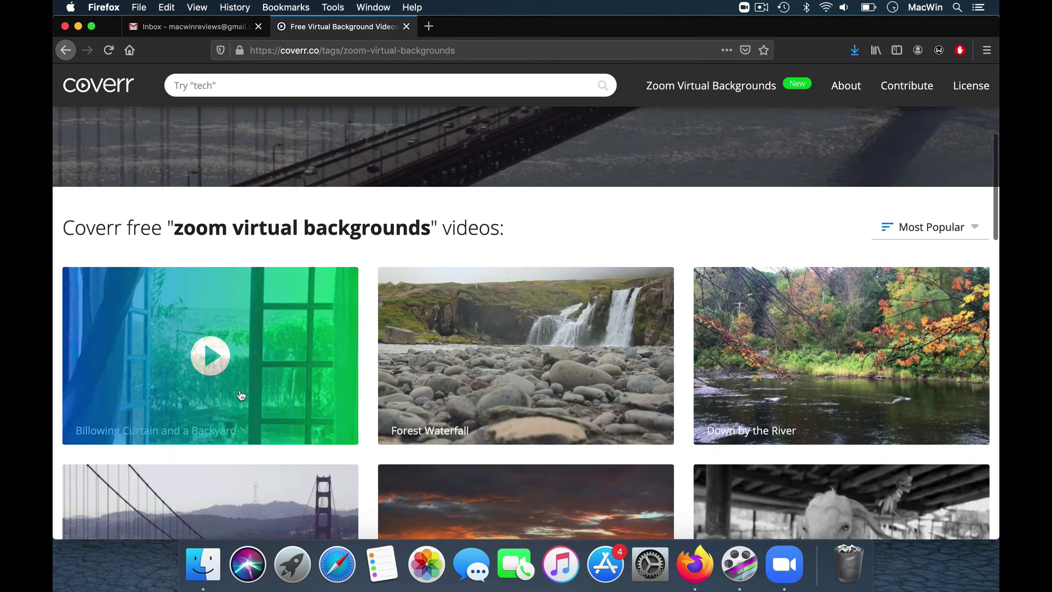
pyautogui.click(239, 393)
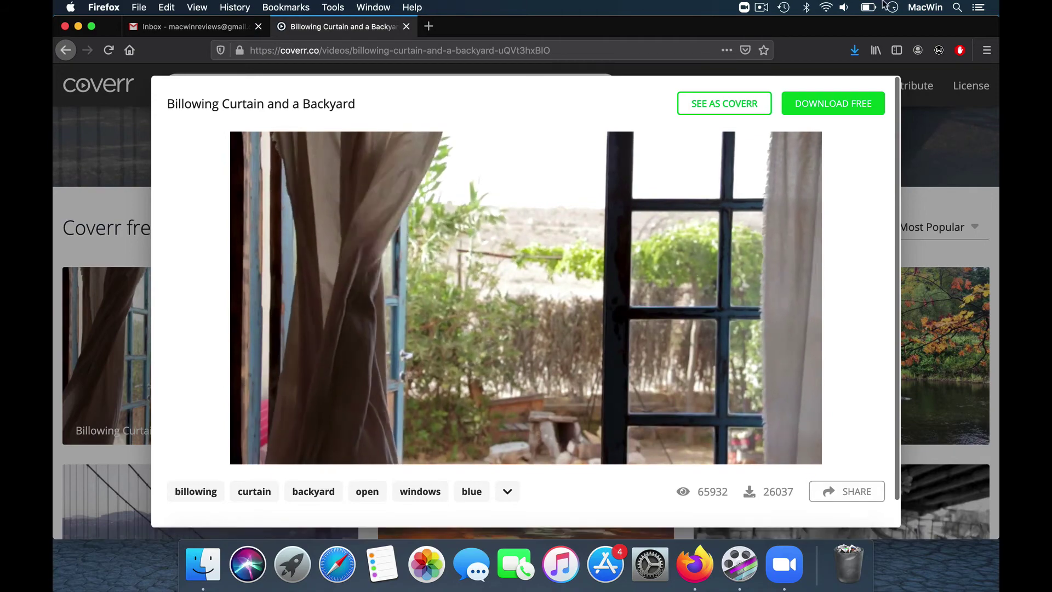
pyautogui.click(832, 106)
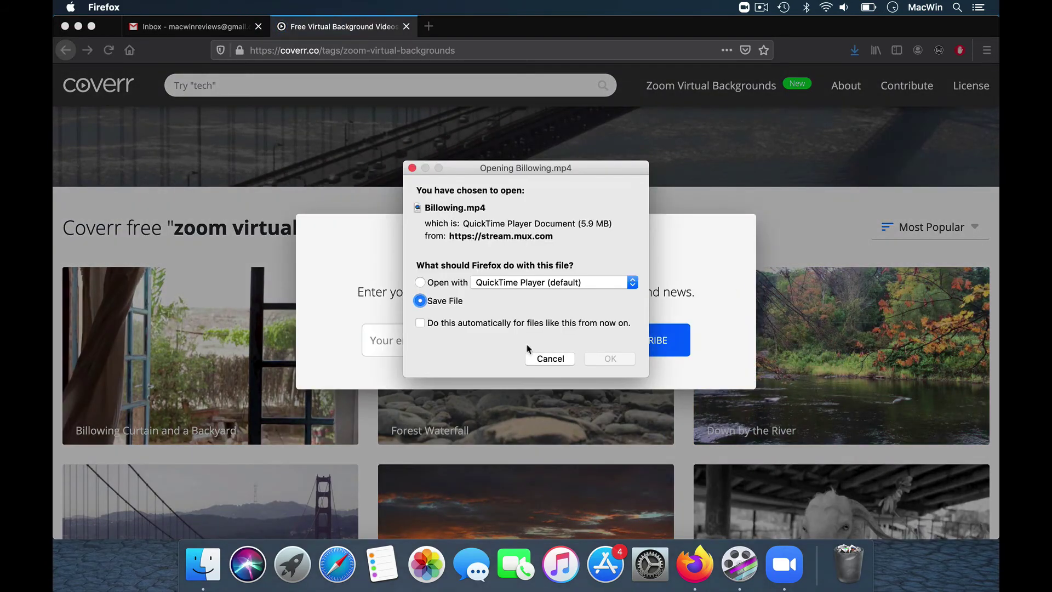
pyautogui.click(607, 358)
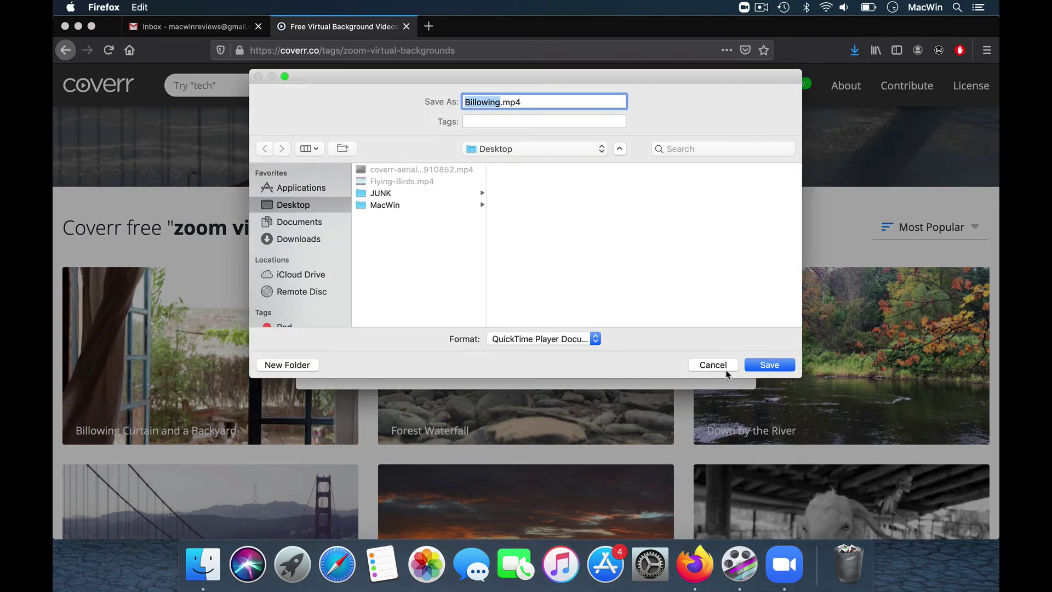
pyautogui.click(769, 365)
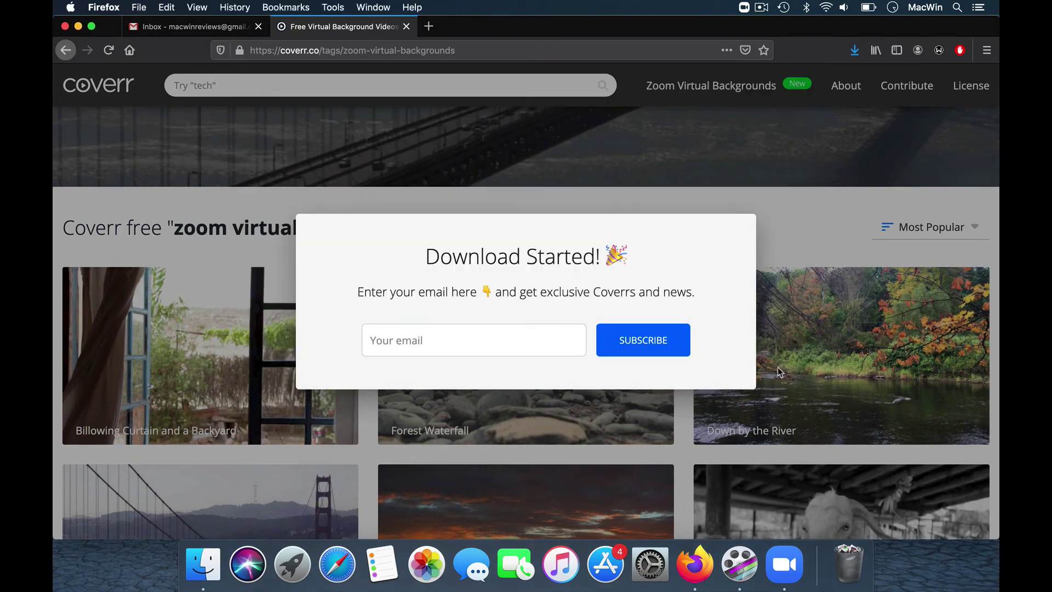
pyautogui.click(773, 581)
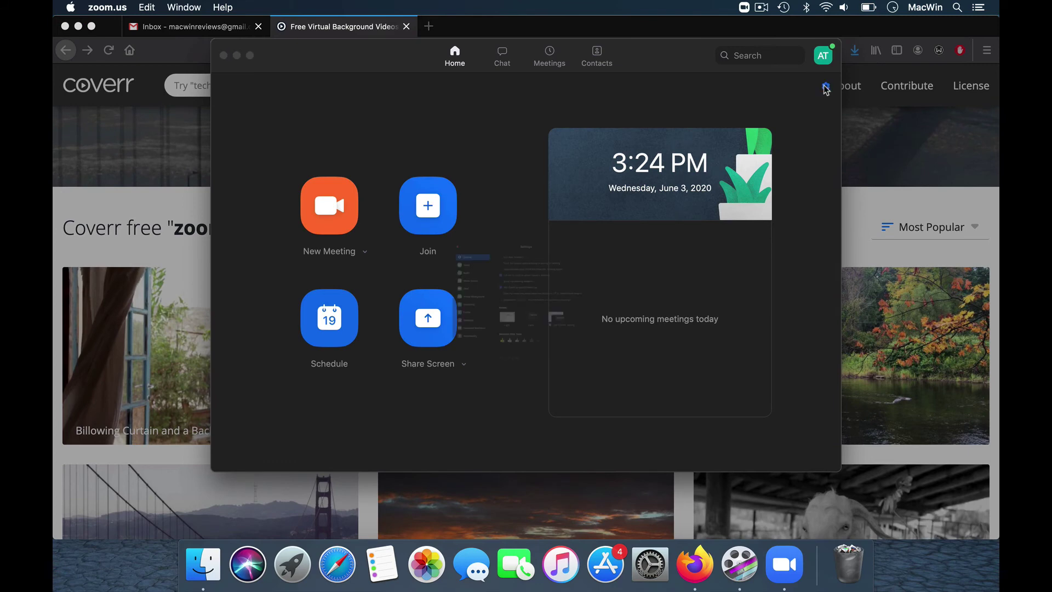
# Add Billowing.mp4 from the Desktop as a new video virtual background in Zoom
pyautogui.click(328, 278)
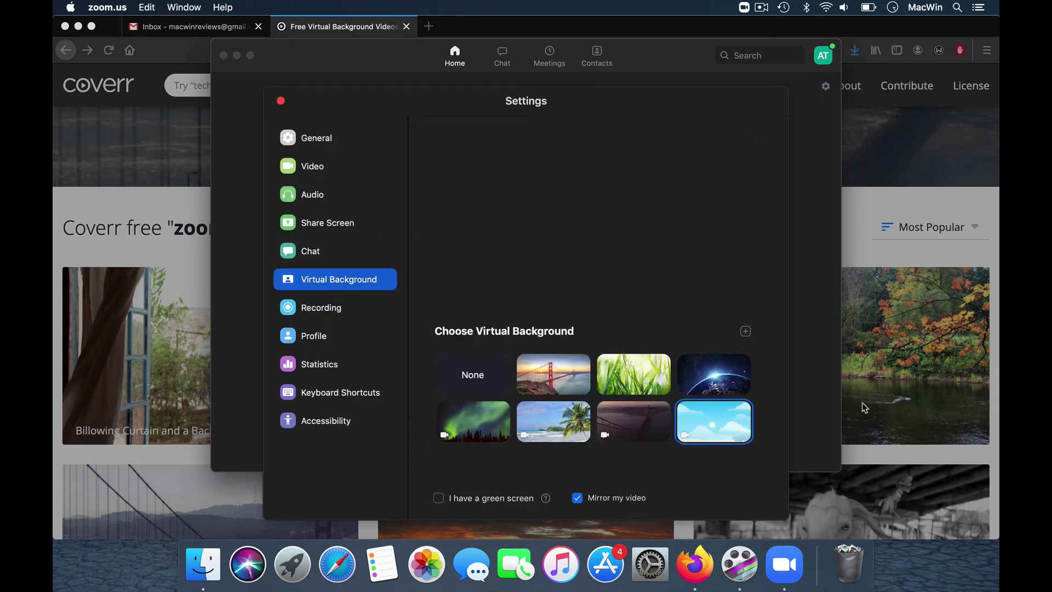
pyautogui.click(745, 330)
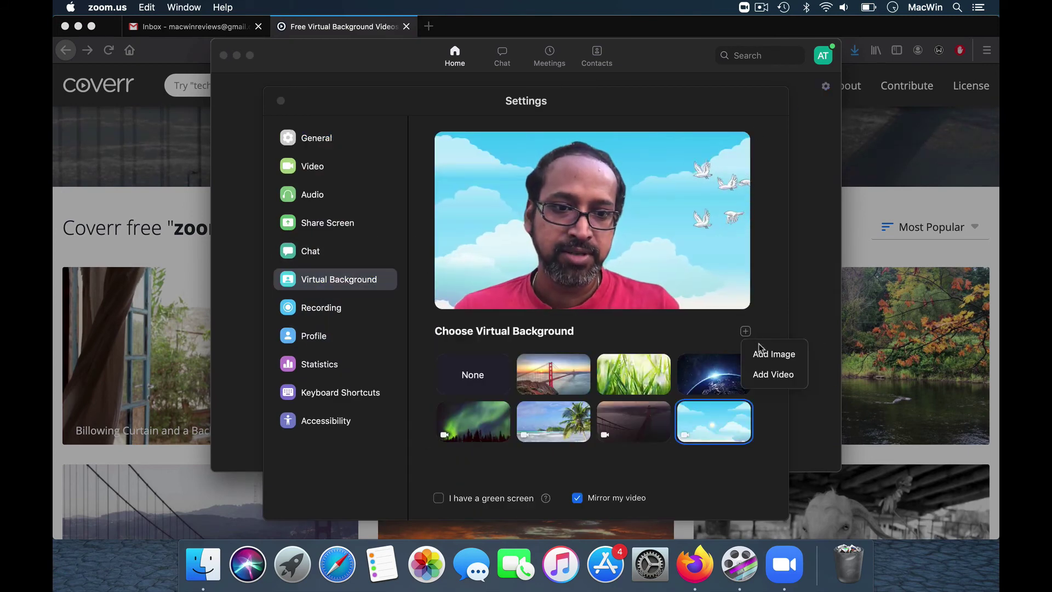
pyautogui.click(773, 374)
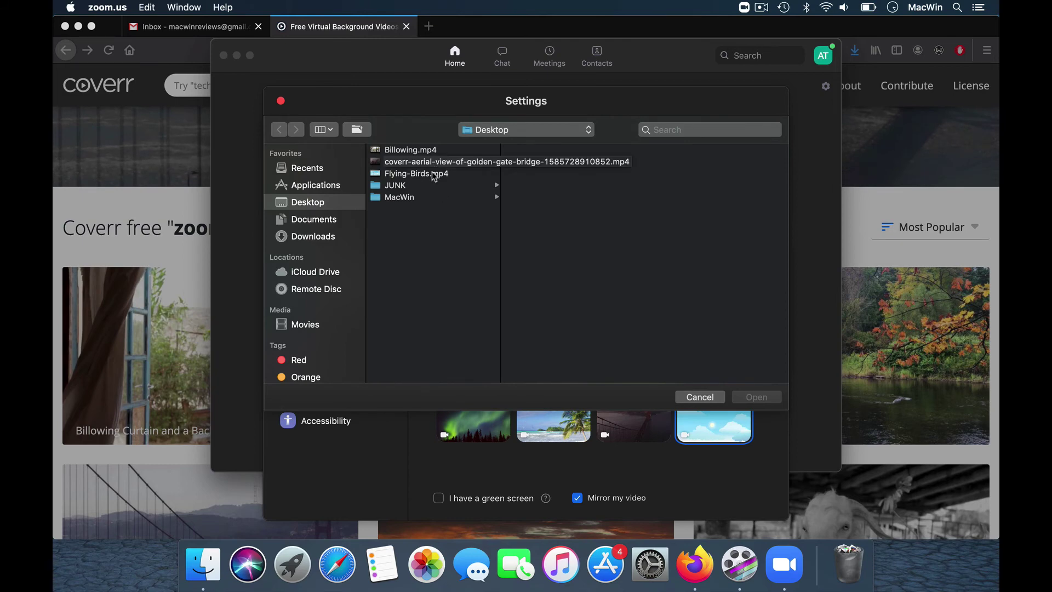
pyautogui.doubleClick(419, 150)
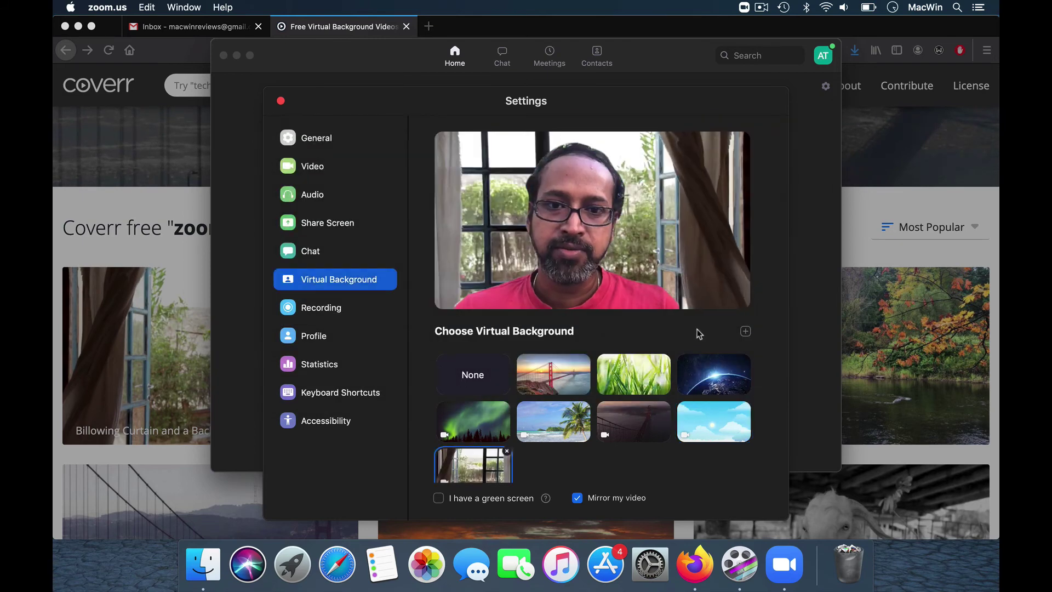